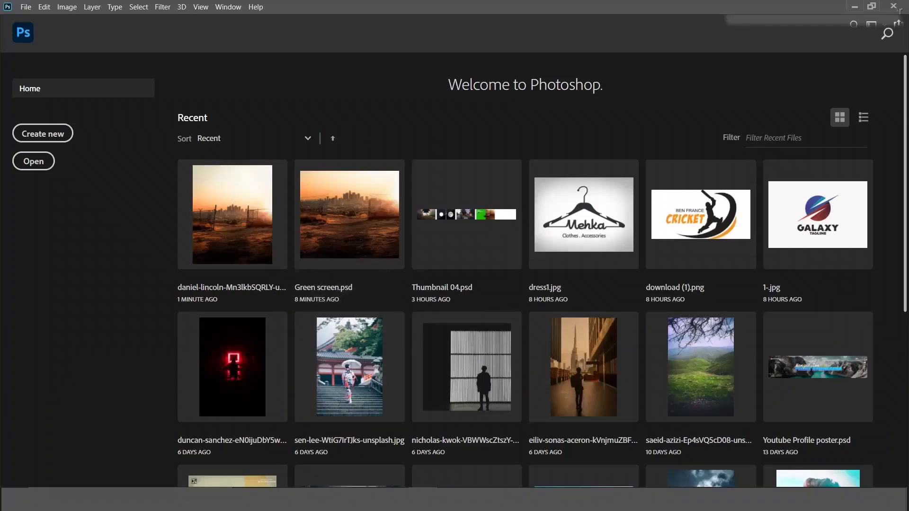
Open daniel-lincoln-unsplash.jpg in Windows Photos and send it to Adobe Photoshop 2020
left_click(328, 450)
right_click(135, 87)
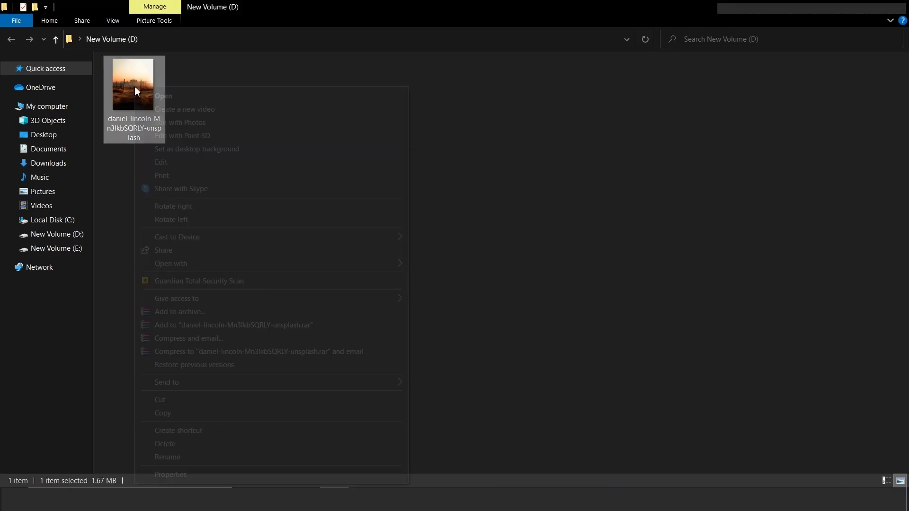
left_click(171, 96)
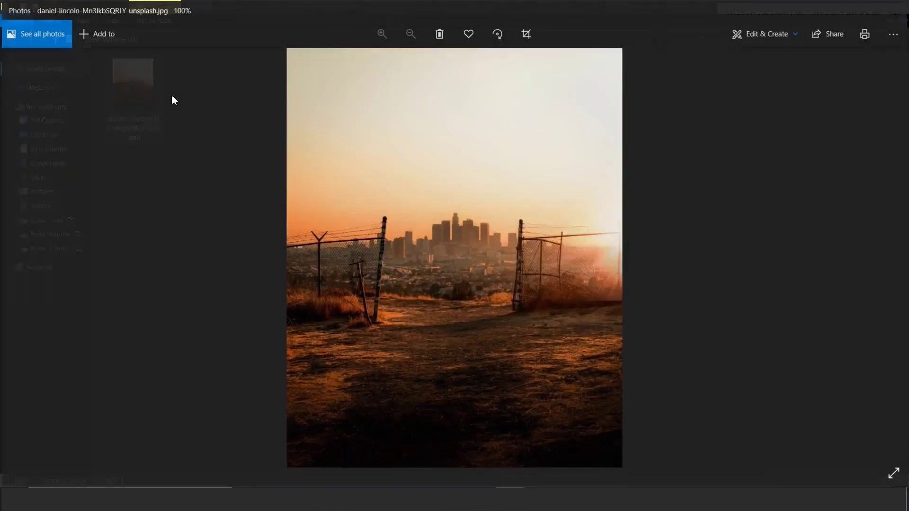
left_click(894, 33)
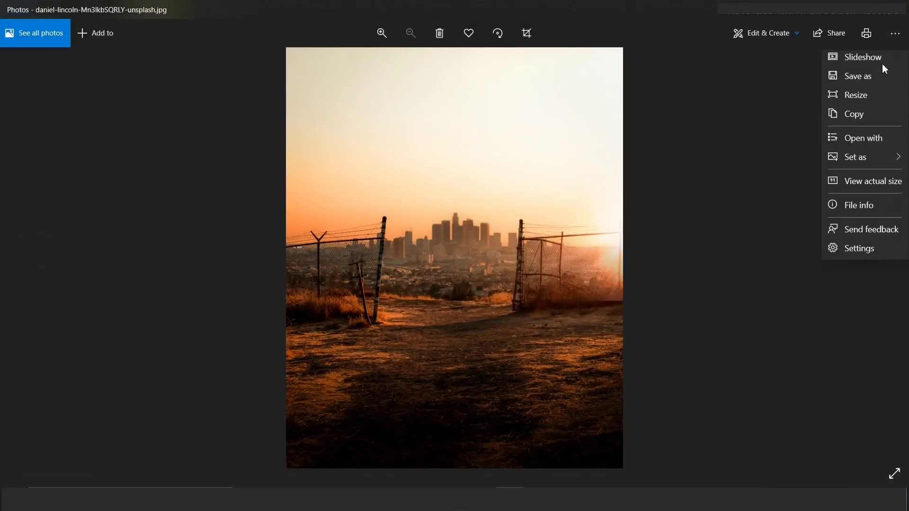
left_click(864, 147)
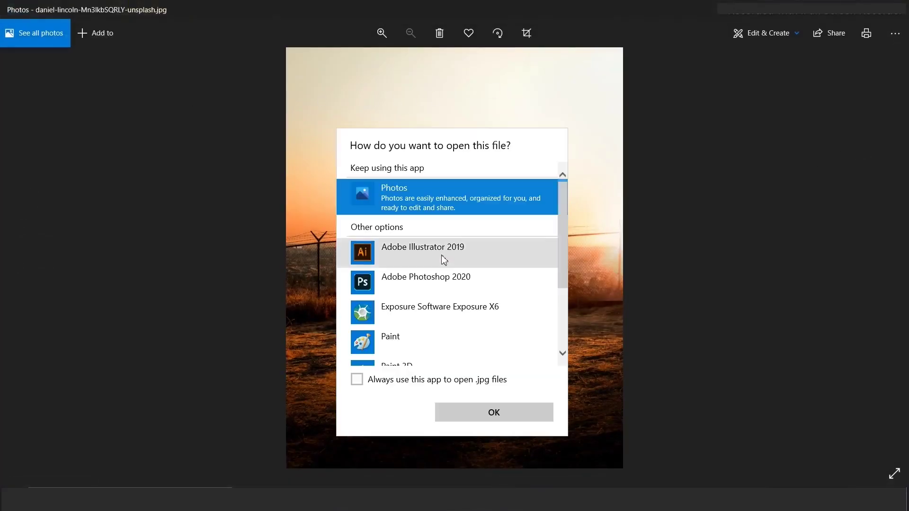
left_click(431, 282)
left_click(481, 411)
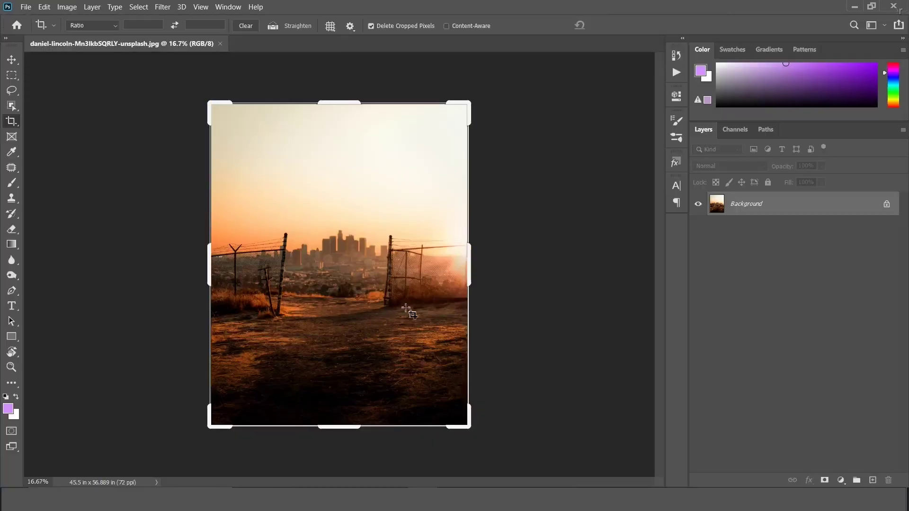
Crop most of the sky and a bottom strip off, leaving 45.5 x 37.069 in, then fit to screen
left_click(10, 60)
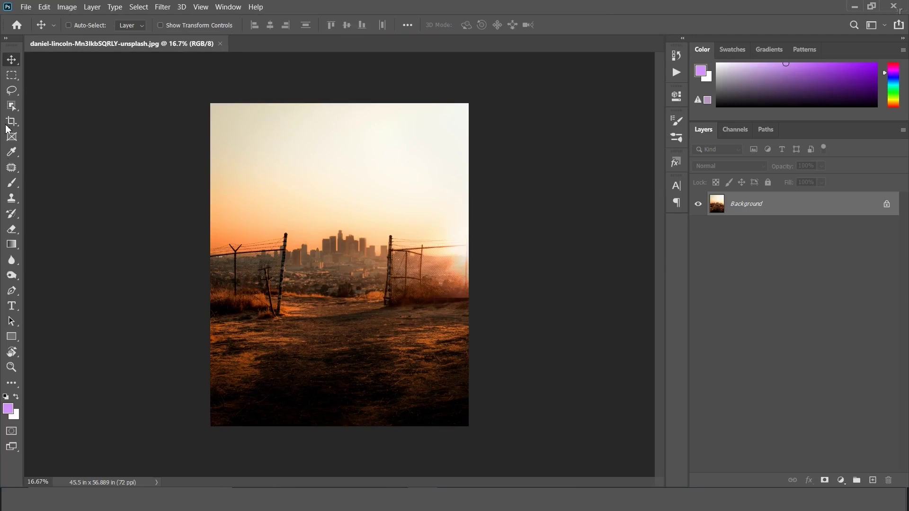
left_click(10, 122)
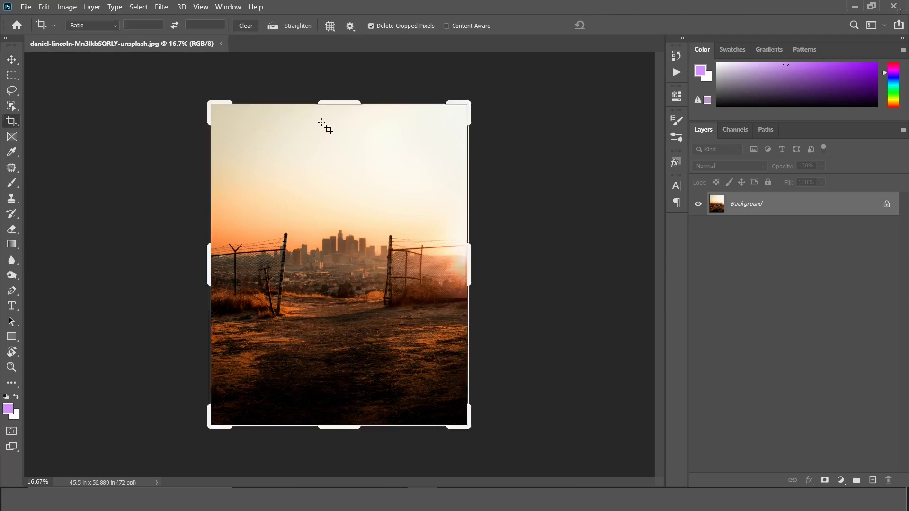
left_click_drag(332, 103, 334, 144)
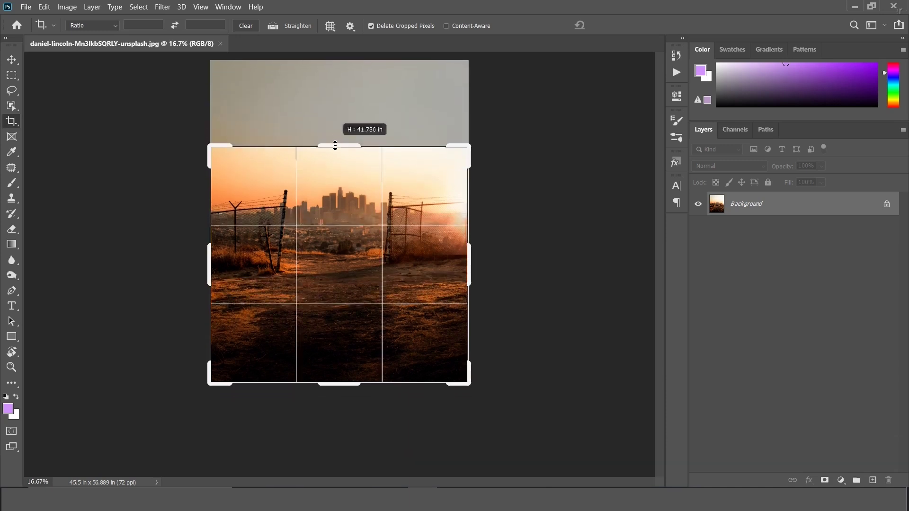
left_click_drag(349, 390, 348, 364)
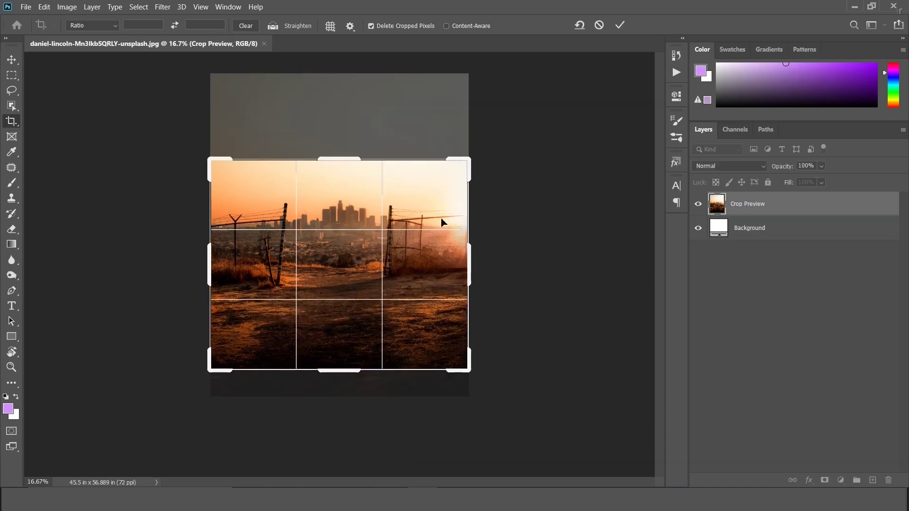
left_click(621, 26)
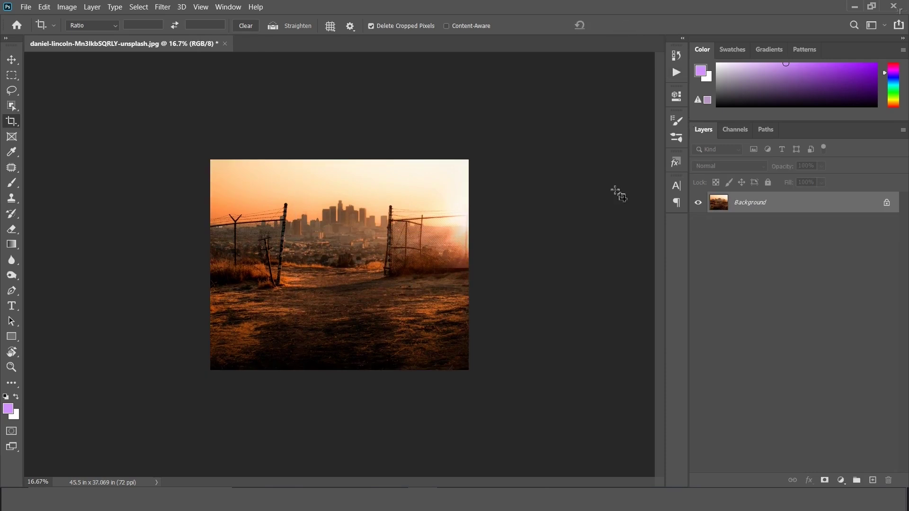
key("ctrl+0")
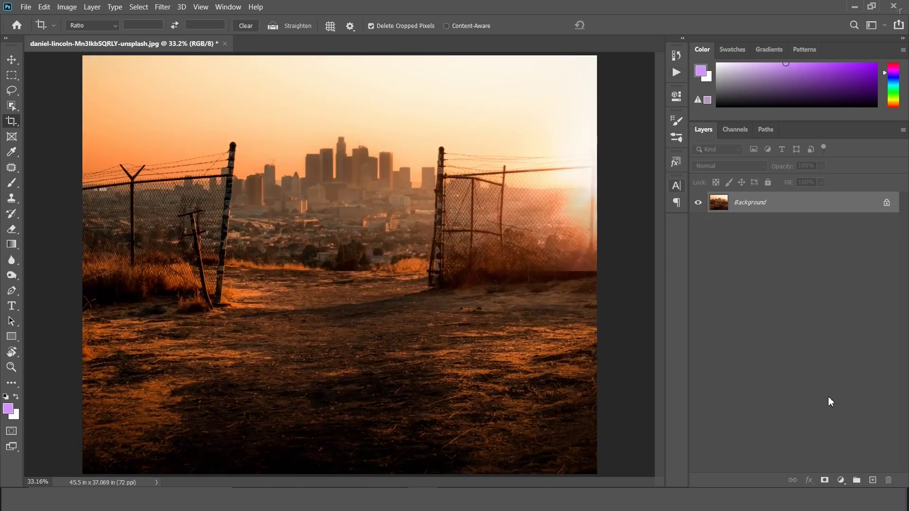
Duplicate the Background layer and show the left and right fence layers, Layer 1 copy and copy 2
mouse_move(780, 202)
left_mouse_down()
mouse_move(864, 482)
mouse_move(872, 481)
left_mouse_up()
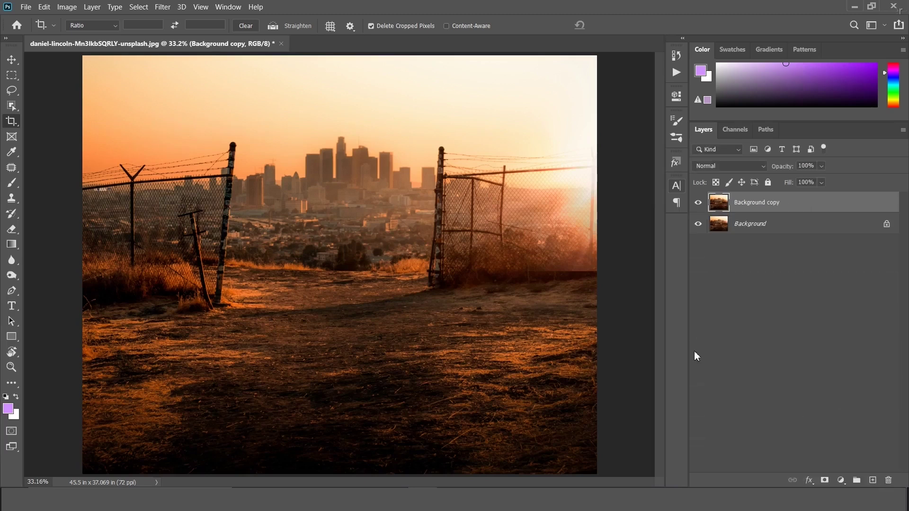
left_click(11, 62)
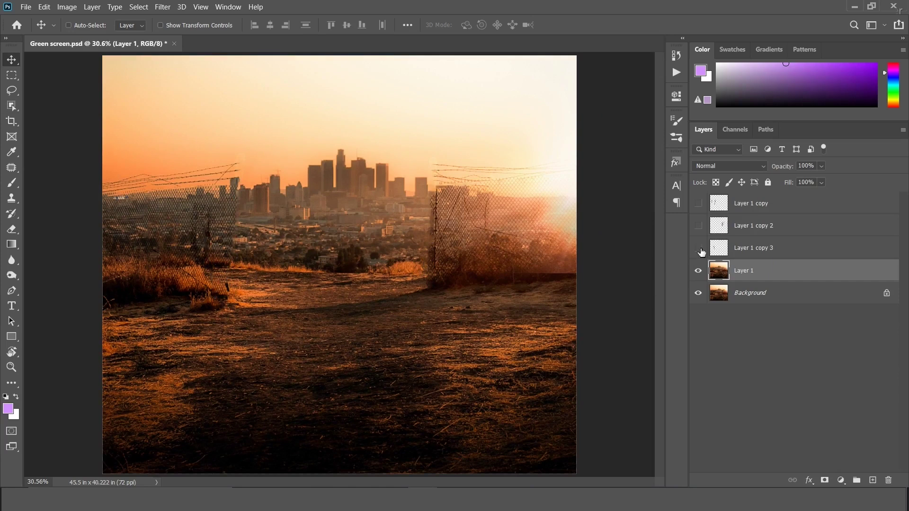
left_click(698, 228)
left_click(698, 228)
left_click(698, 204)
left_click(699, 226)
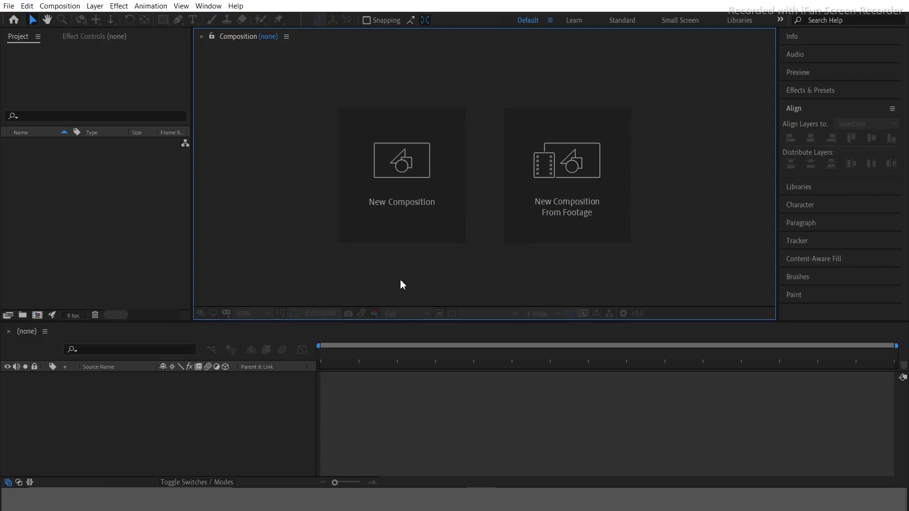
Create Comp 1 with the default settings: 1280 x 720, 25 fps, 25 s
key("ctrl+n")
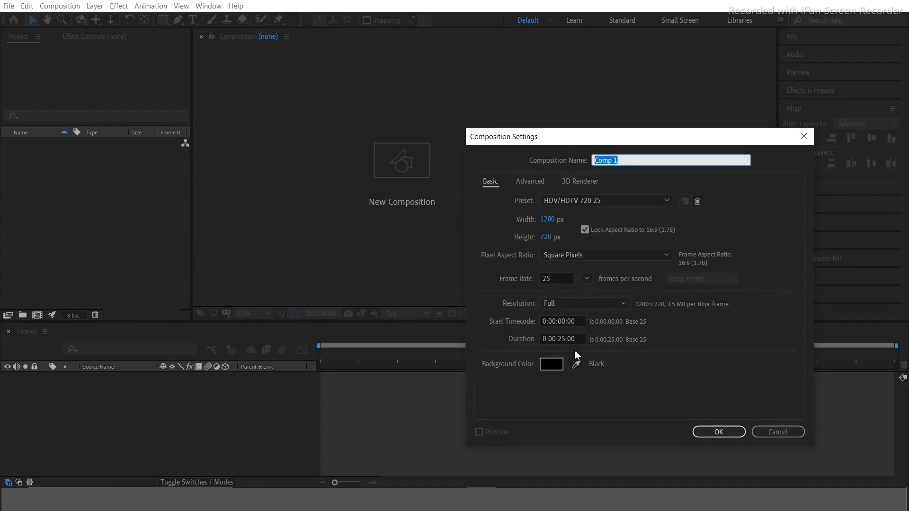
left_click(715, 431)
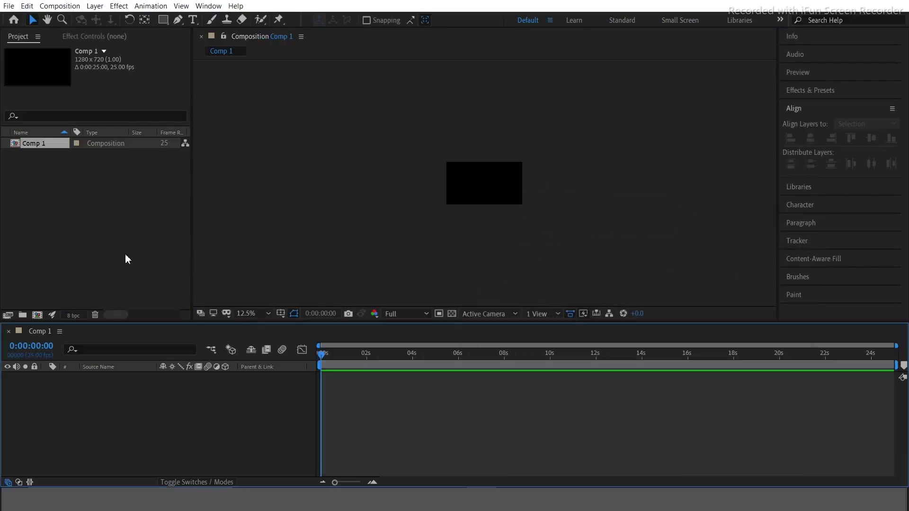
left_click(80, 169)
Choose Green screen.psd from the Green screen Layers folder for import into the project
right_click(78, 164)
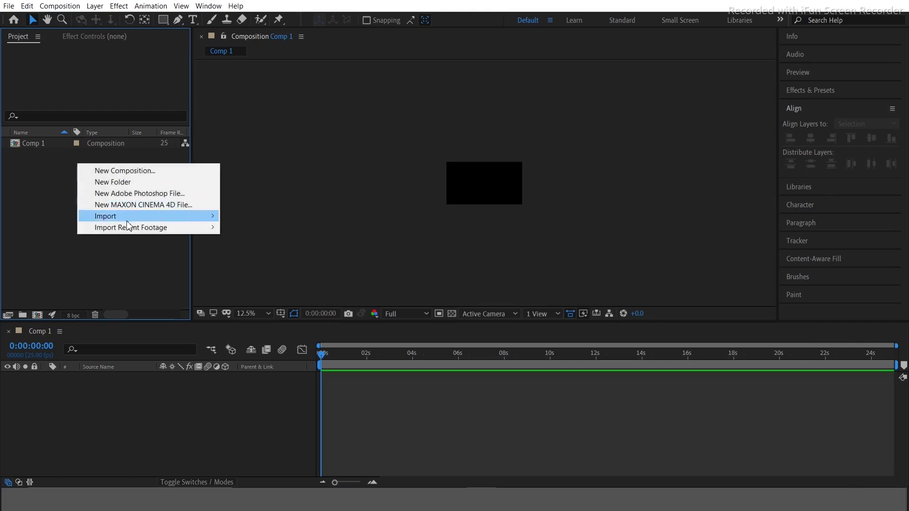
mouse_move(133, 217)
left_click(256, 221)
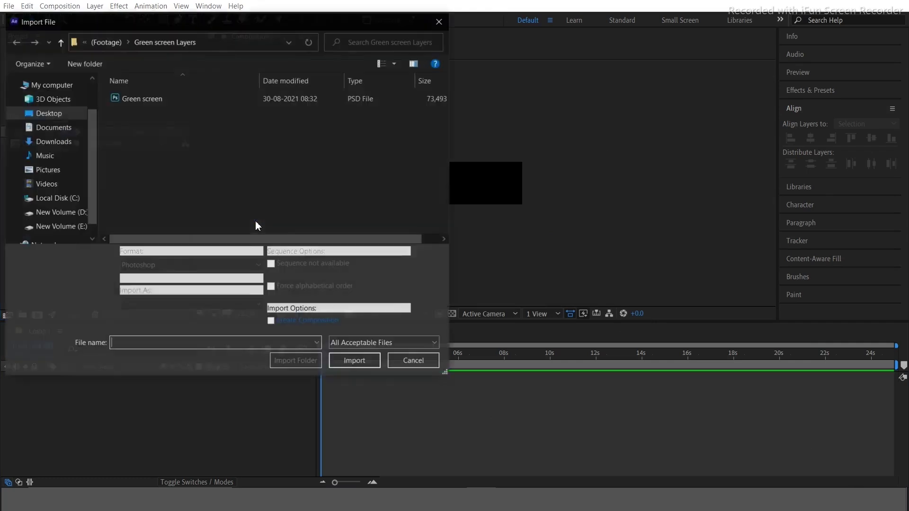
left_click(161, 100)
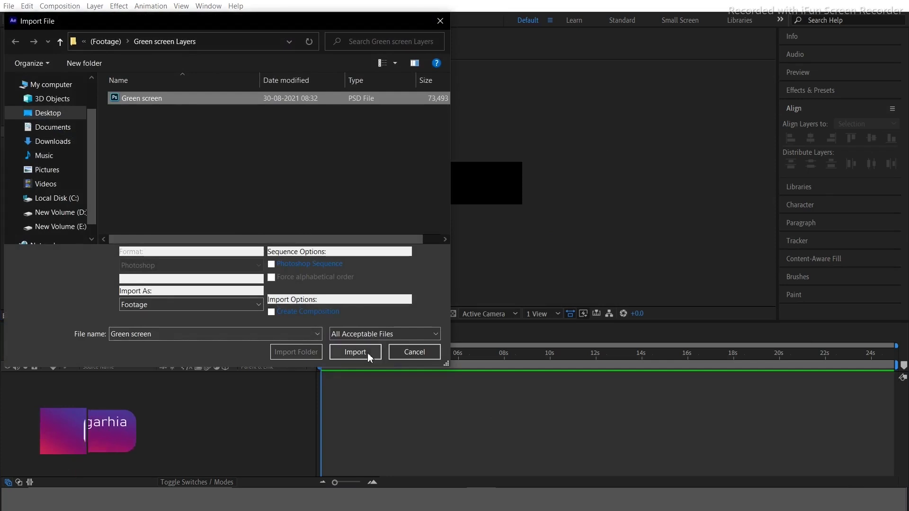
left_click(365, 356)
Import Green screen.psd with Import Kind set to Composition
left_click(484, 185)
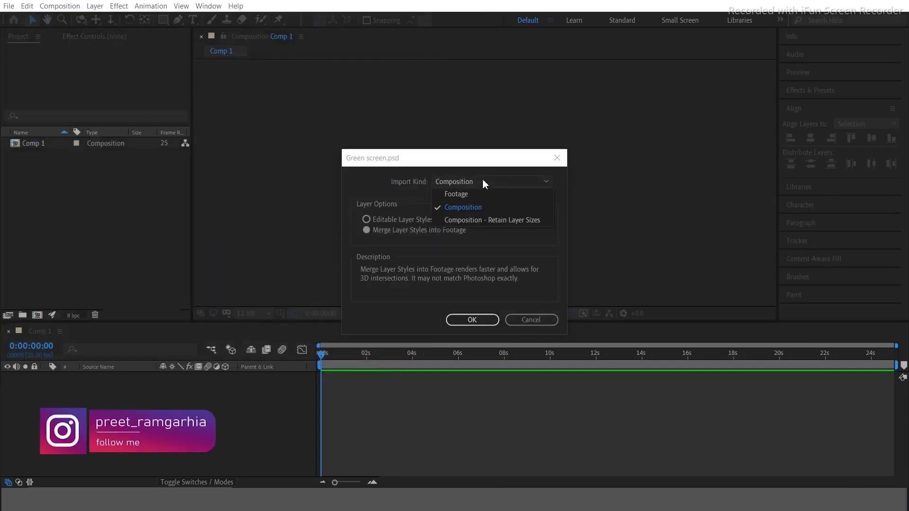
left_click(470, 208)
left_click(468, 320)
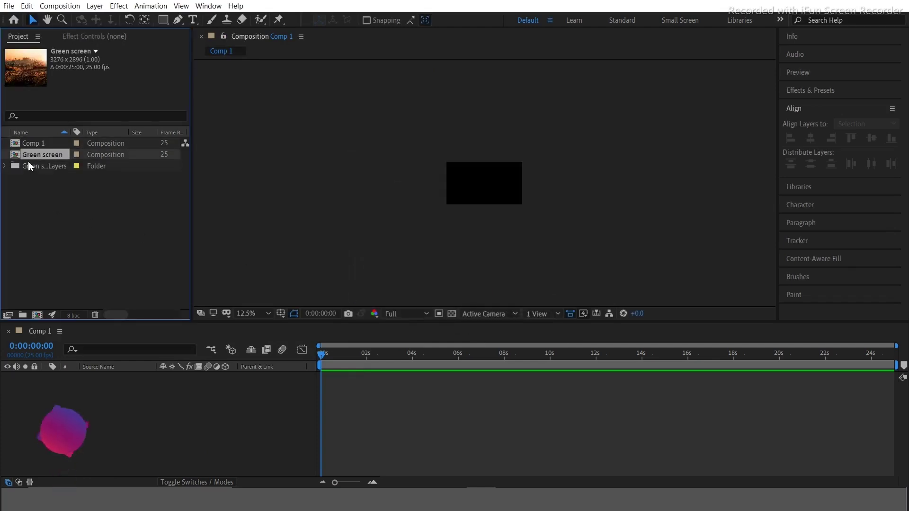
Delete the extra Green screen composition and expand the Green screen Layers folder
key("Delete")
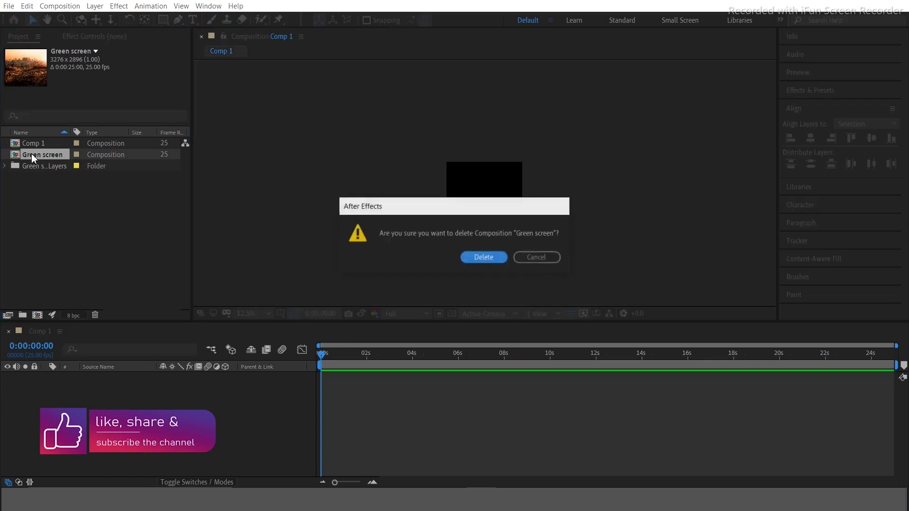
left_click(466, 256)
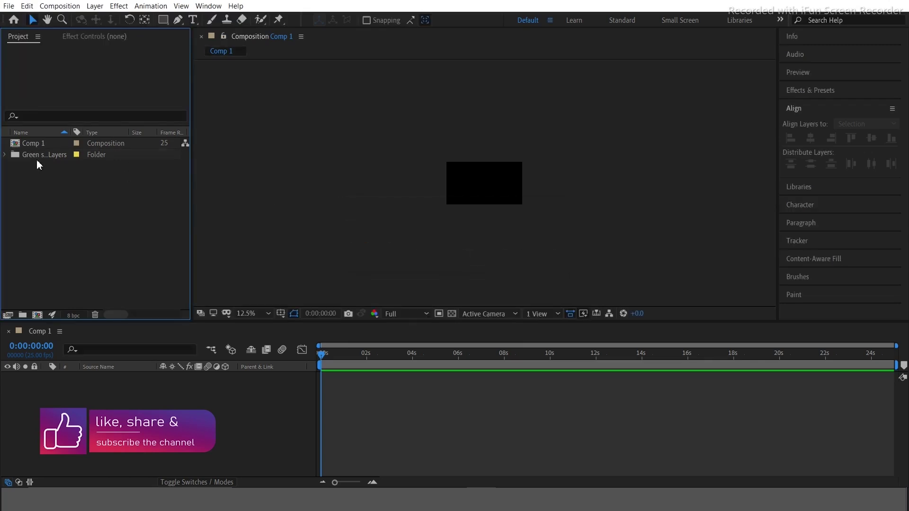
left_click(1, 157)
left_click(5, 155)
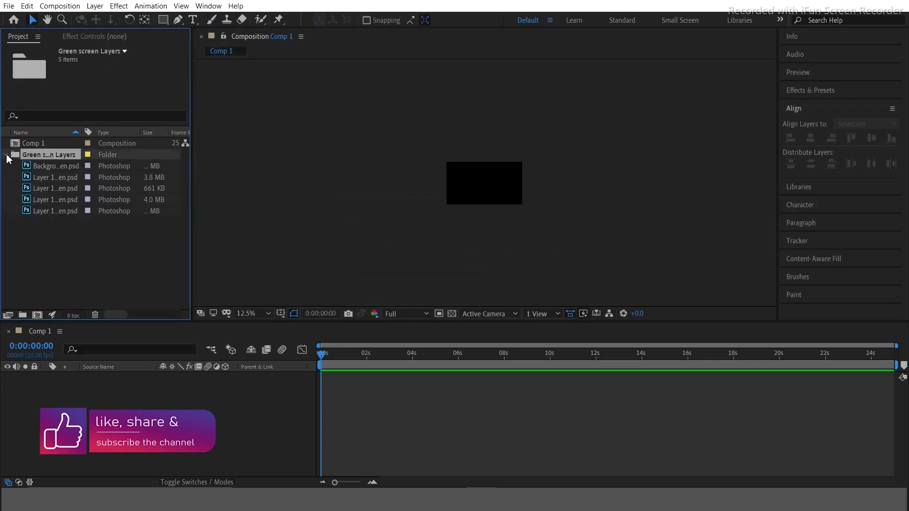
Add the Background PSD to Comp 1, then one Layer 1 PSD above it
left_click(61, 166)
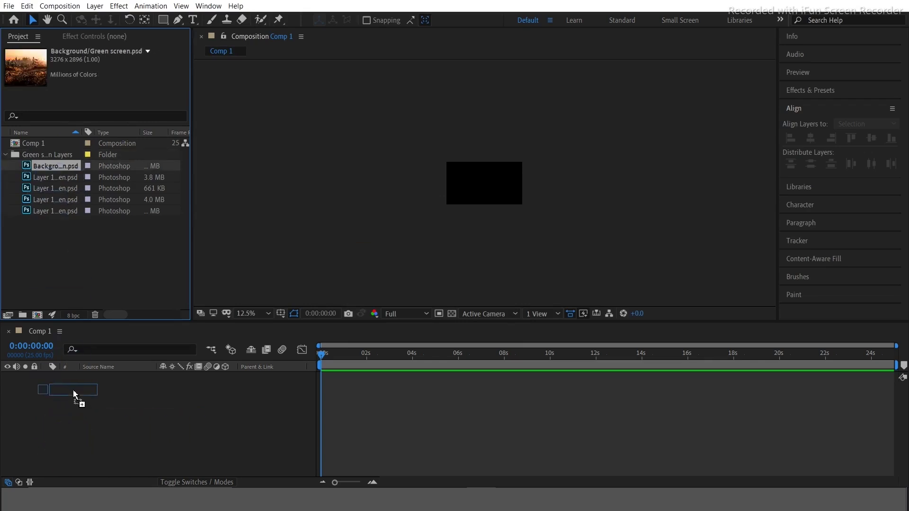
left_click_drag(58, 166, 75, 377)
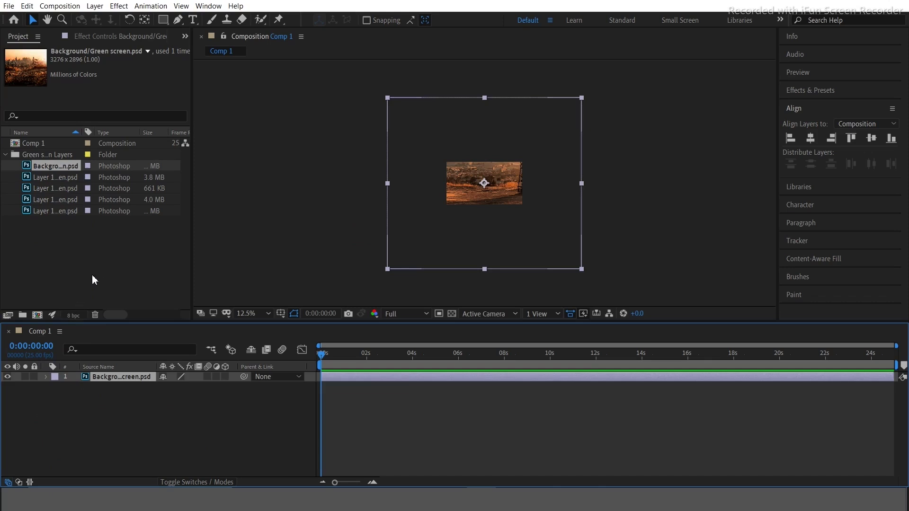
left_click(50, 179)
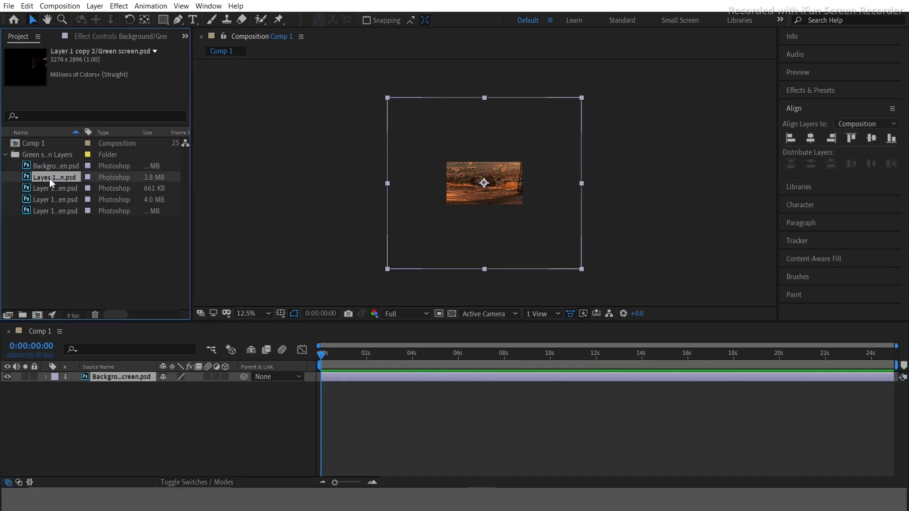
left_click(52, 189)
left_click(53, 200)
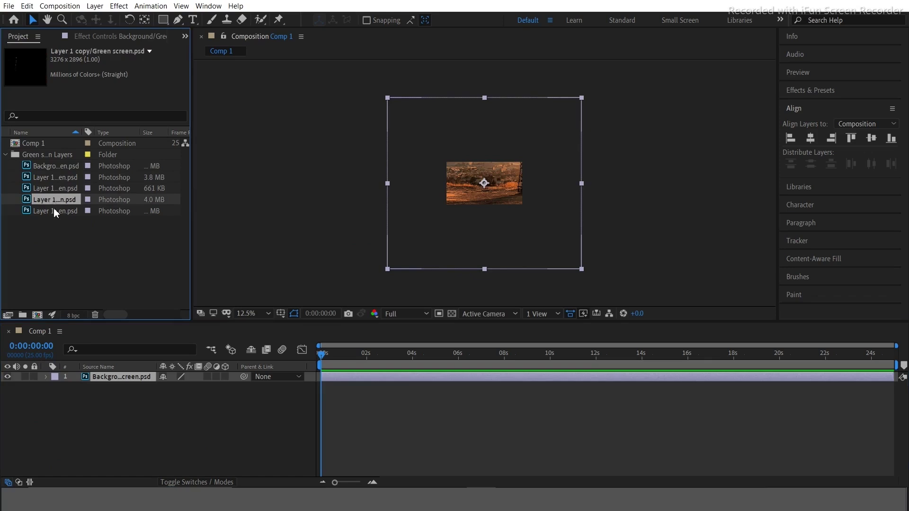
left_click(54, 212)
left_click_drag(55, 211, 128, 373)
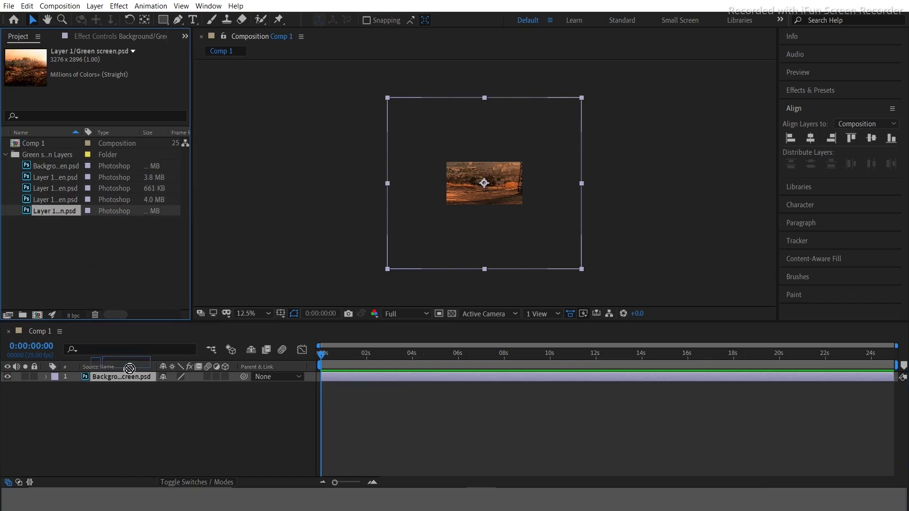
Add the three remaining Layer 1 PSD items on top of the Comp 1 stack
left_click(141, 415)
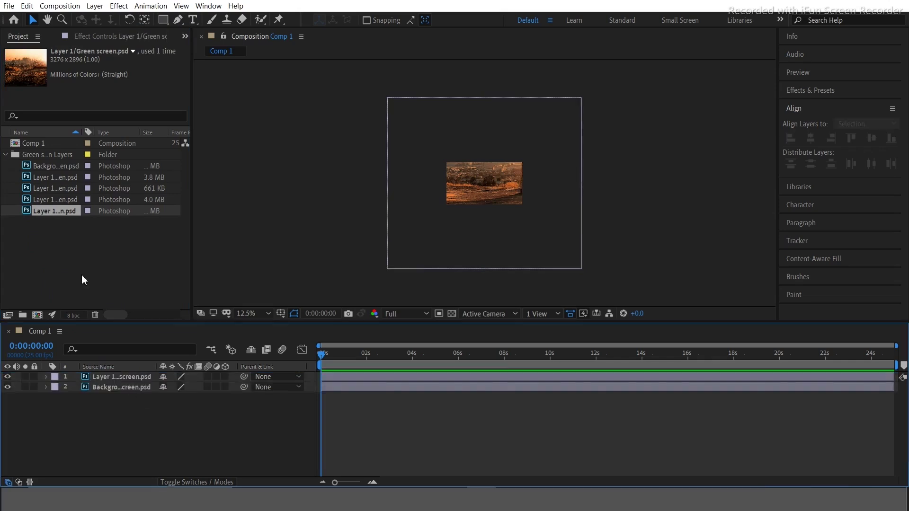
left_click(53, 177)
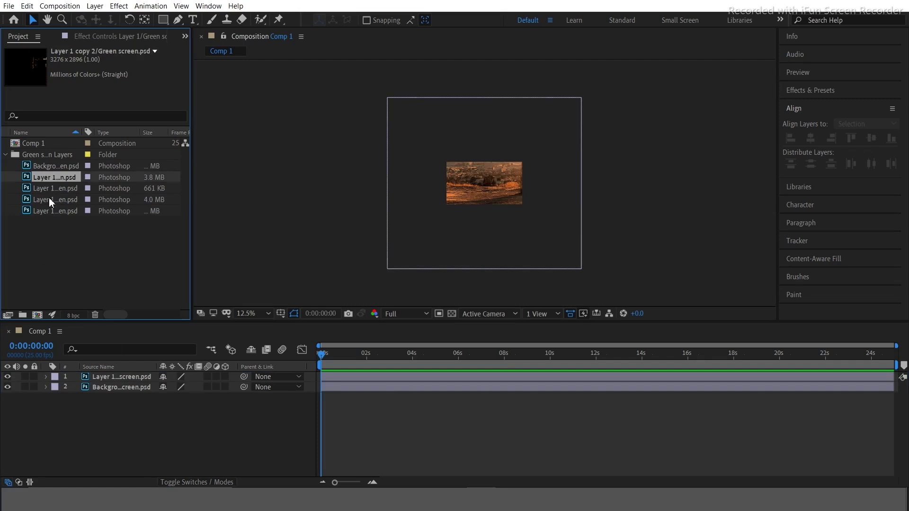
left_click(49, 198, "shift")
left_click_drag(103, 302, 114, 377)
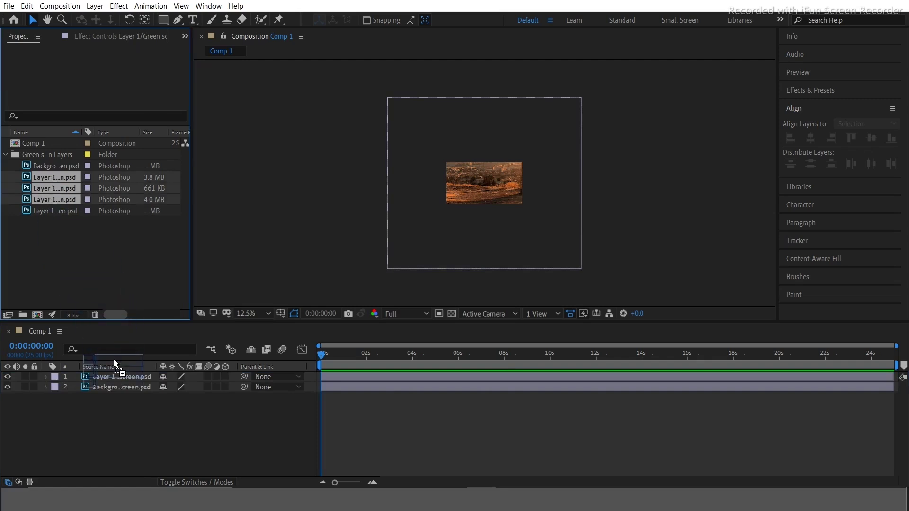
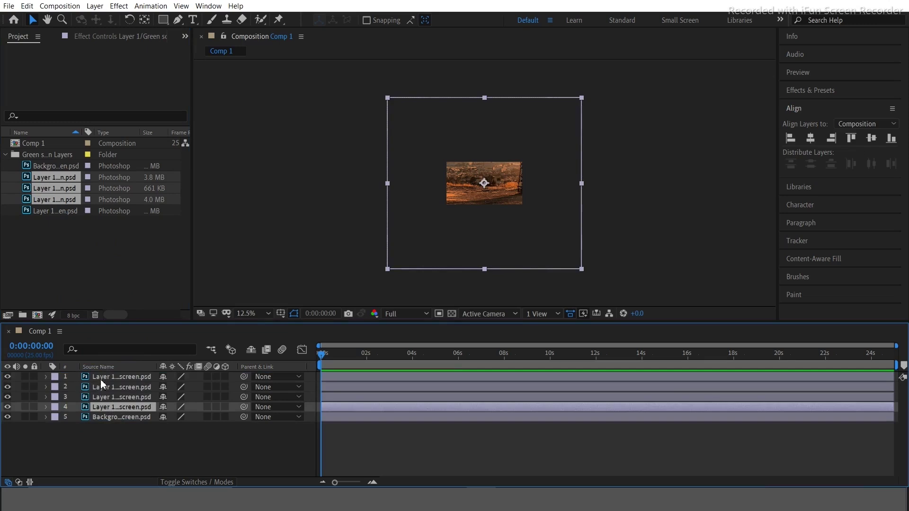
Hide the background layer and scale the four foreground layers down together to 51%
left_click(8, 417)
left_click(105, 380, "shift")
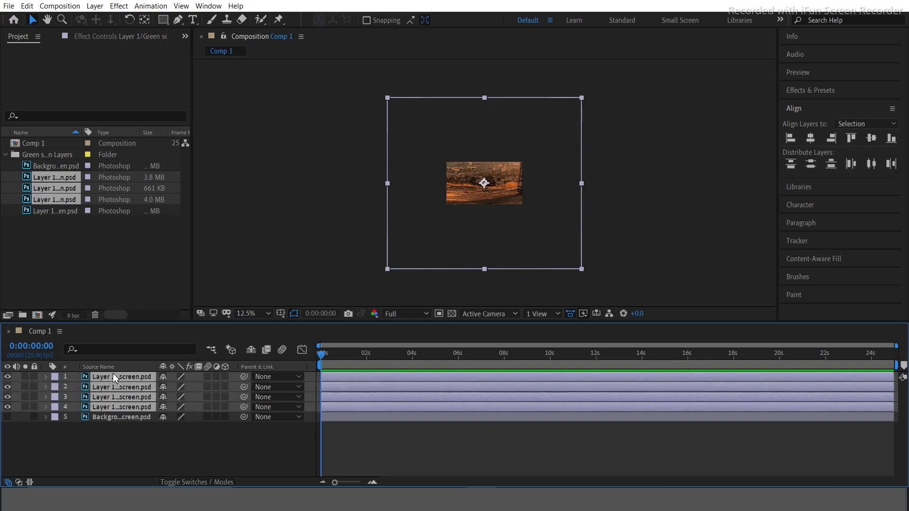
key("s")
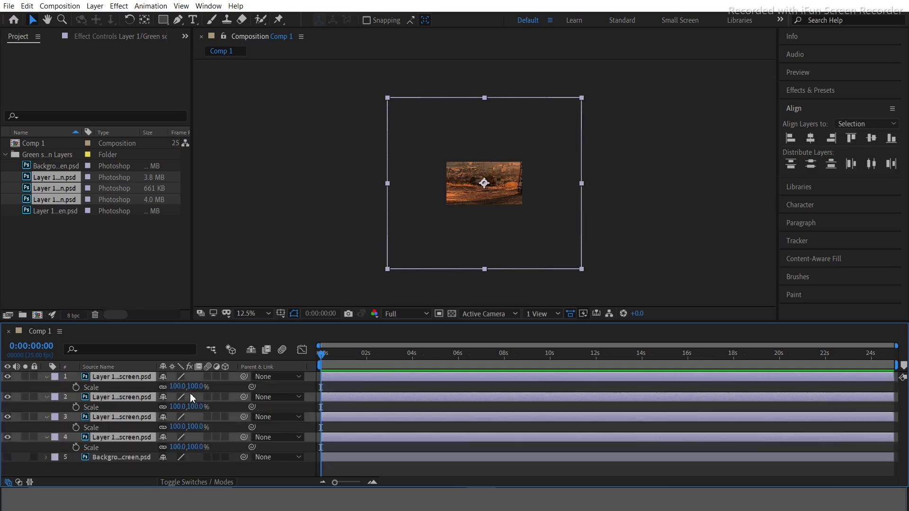
key("shift+slash")
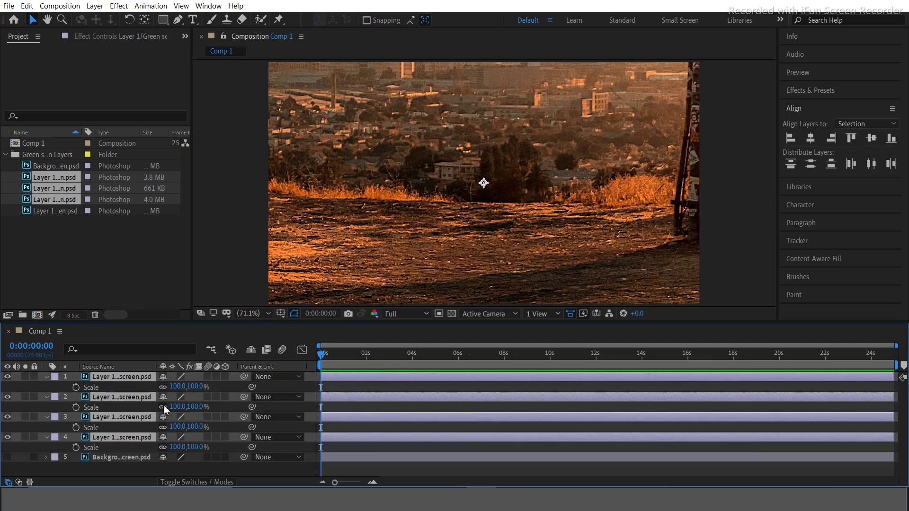
mouse_move(174, 386)
left_mouse_down()
mouse_move(143, 393)
mouse_move(155, 392)
left_mouse_up()
key("comma")
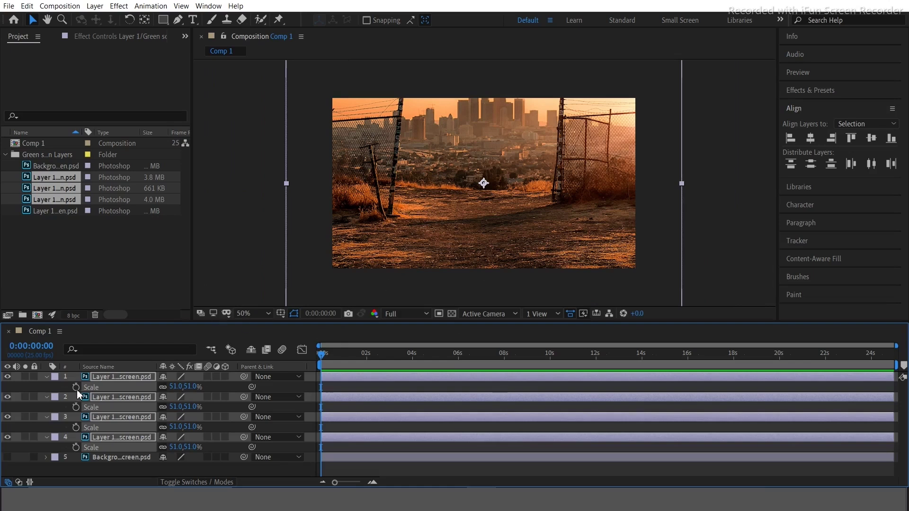
Turn on the 3D Layer switch for the four foreground layers
left_click(46, 378)
left_click(224, 376)
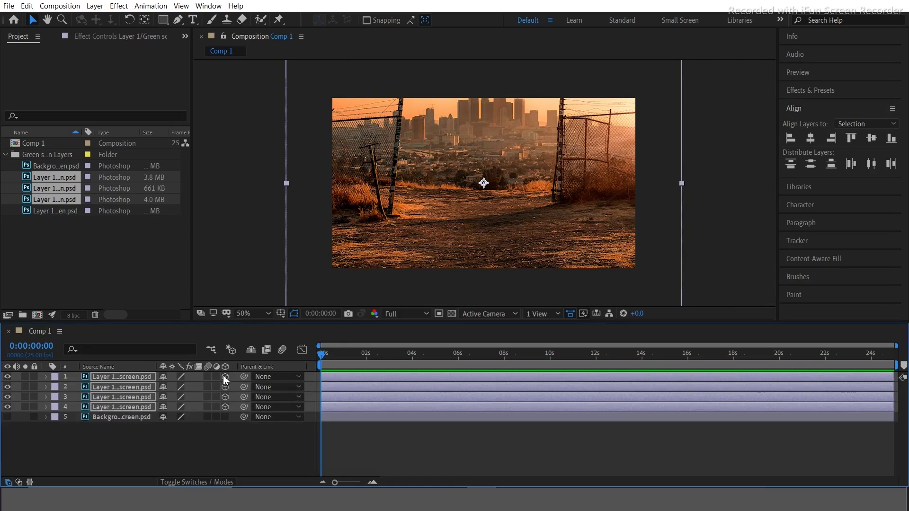
left_click(229, 429)
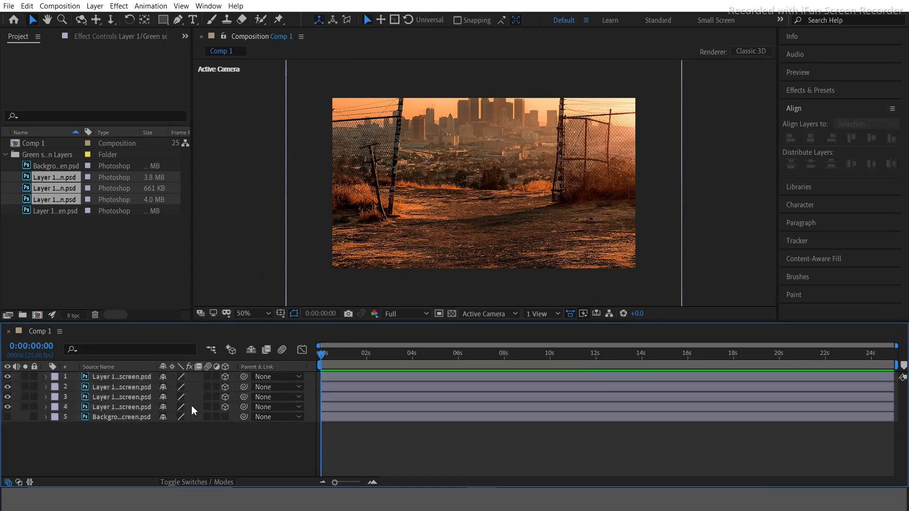
Switch the viewer to the Top 3D view, zoomed out to 25% and framed on the layers
left_click(145, 406)
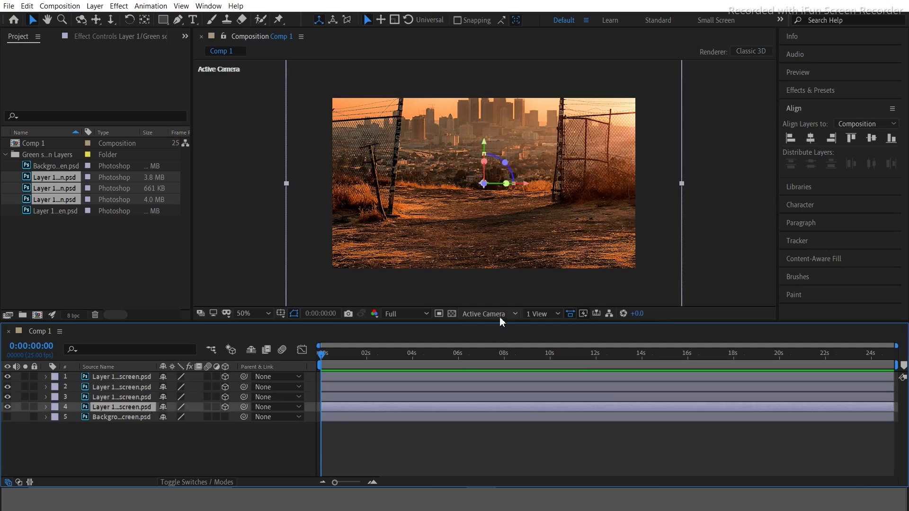
left_click(499, 317)
left_click(484, 367)
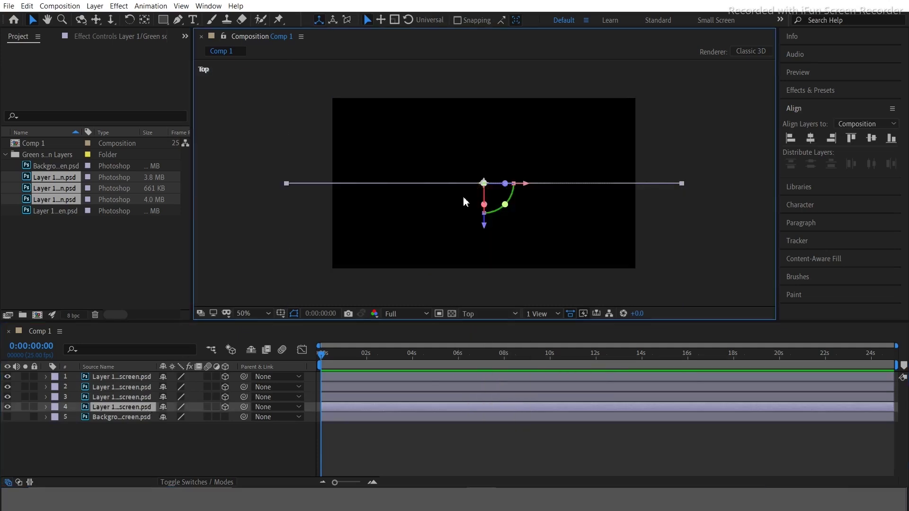
key("comma")
left_click_drag(478, 172, 476, 227)
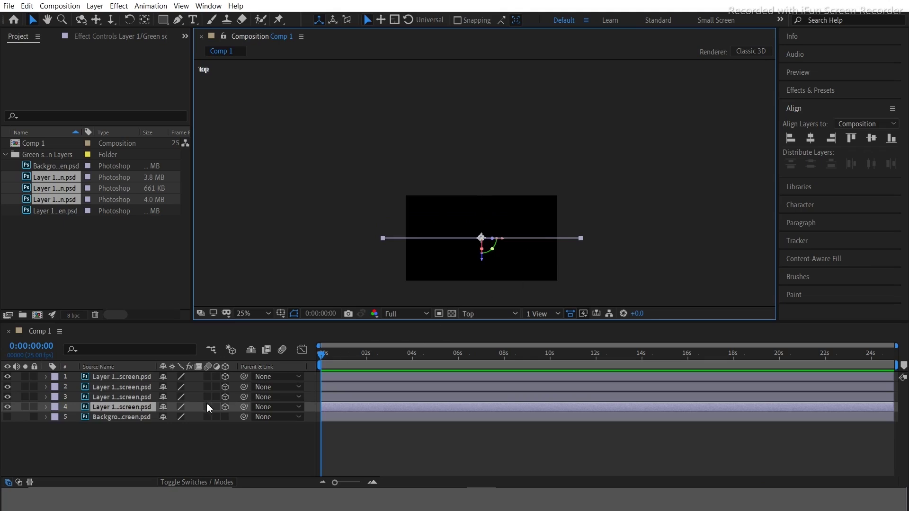
Push layer 4 back in depth to Z position 1458
key("p")
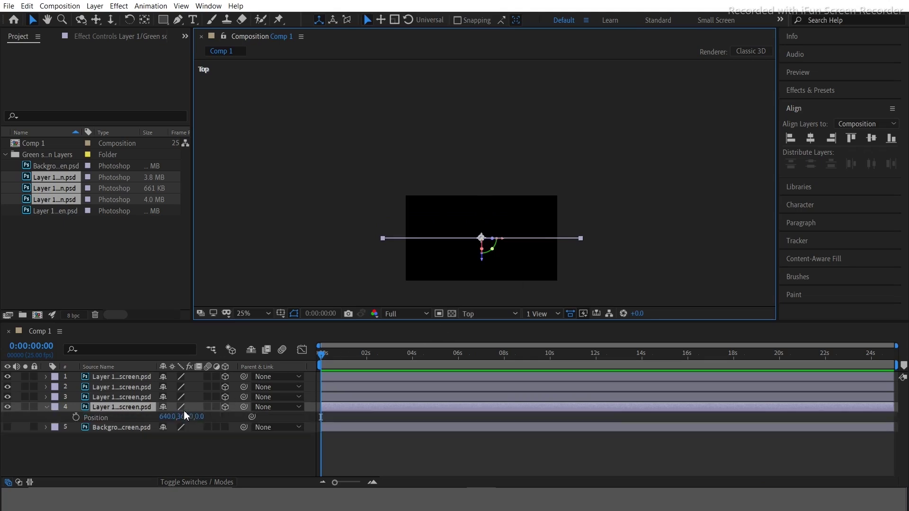
left_click_drag(205, 416, 275, 406)
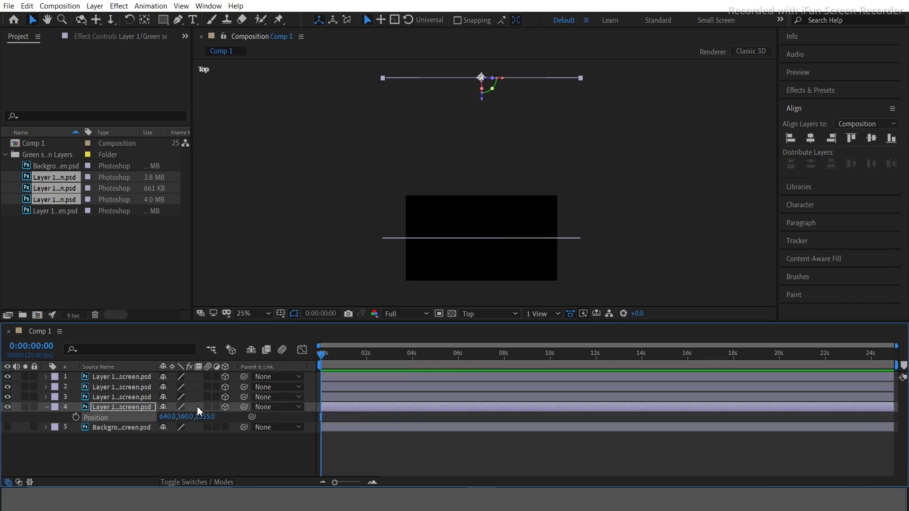
left_click_drag(212, 416, 222, 416)
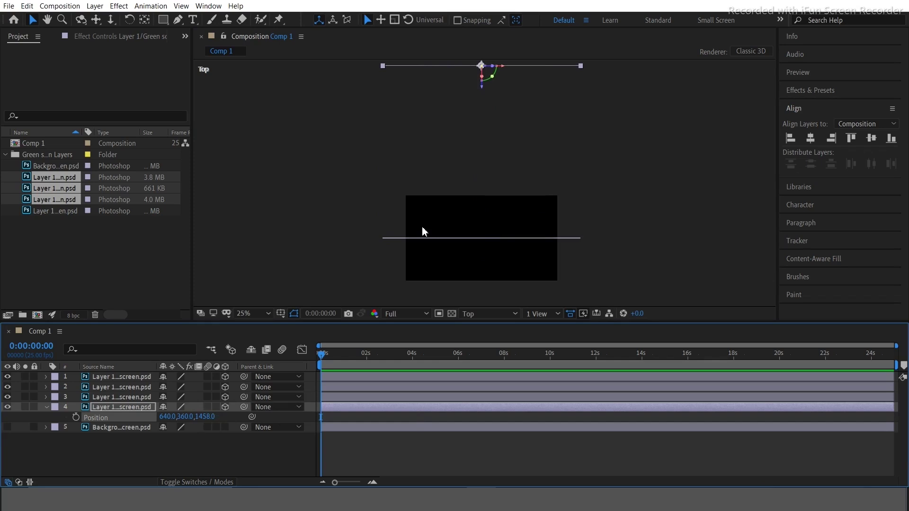
key("comma")
Move layers 1–3 back together to Z position 801
left_click(129, 396)
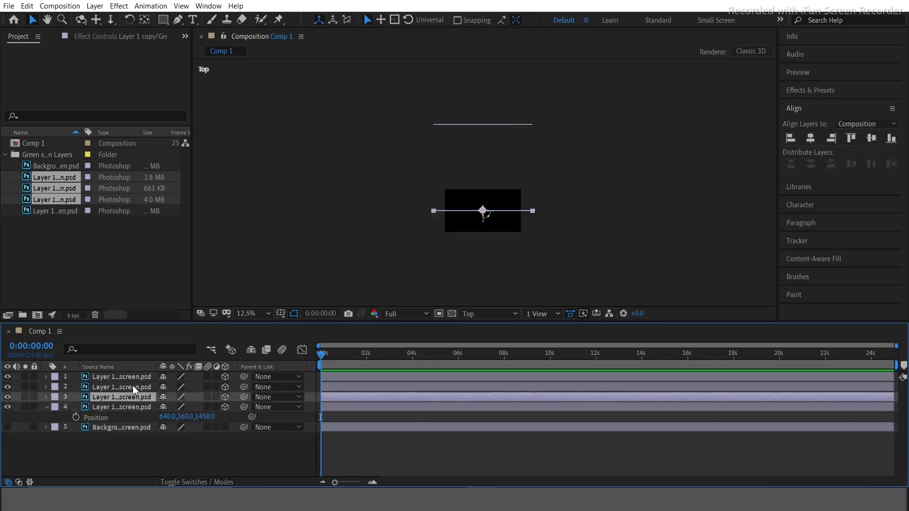
left_click(137, 377, "shift")
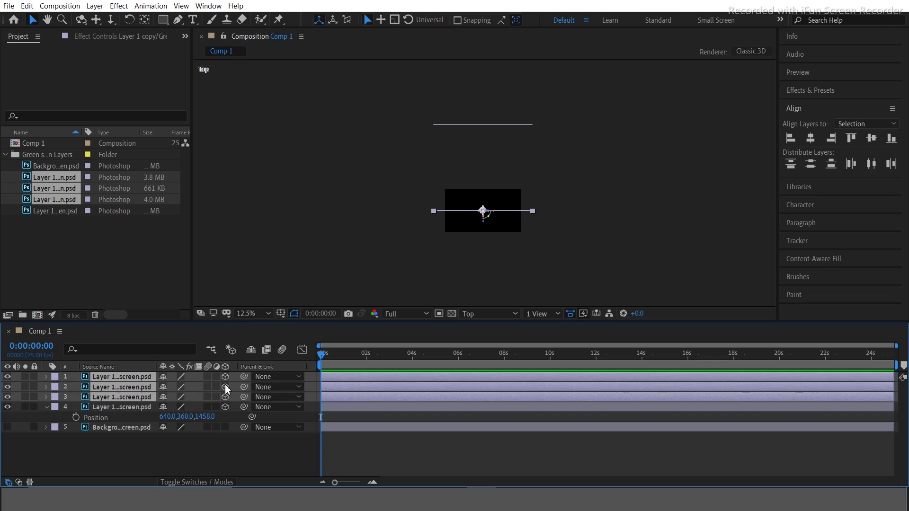
key("p")
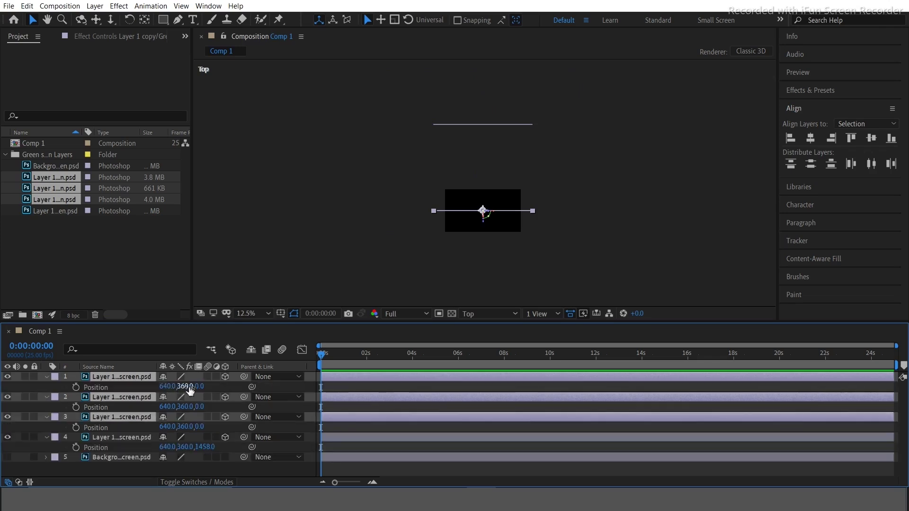
left_click_drag(207, 386, 249, 386)
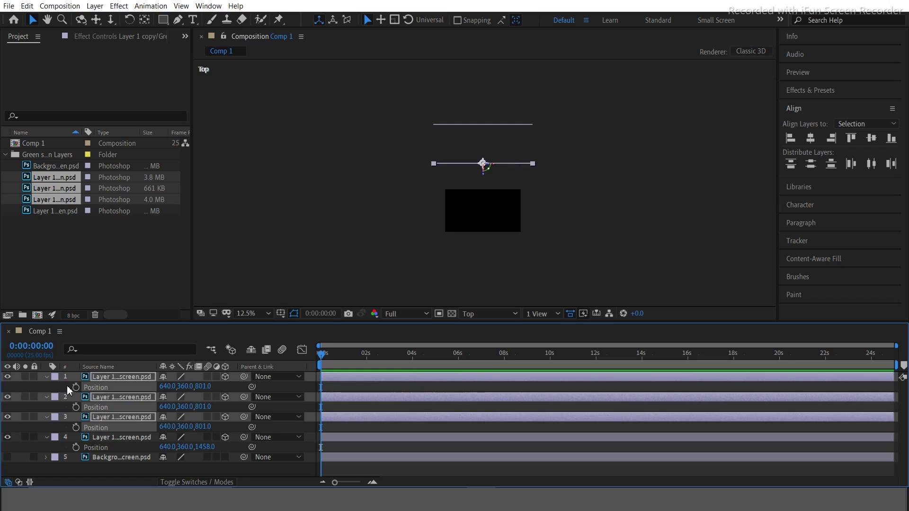
key("p")
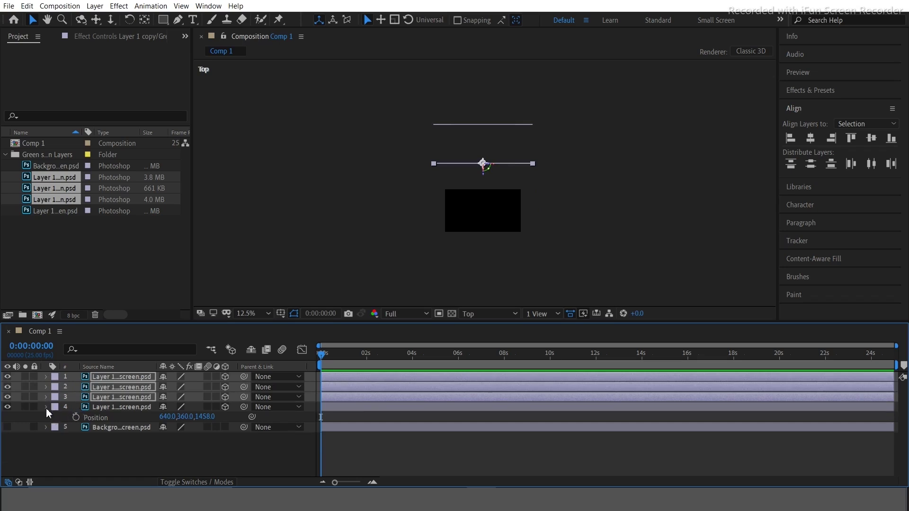
left_click(47, 408)
left_click(81, 427)
Return the viewer to the Active Camera view at 50% magnification with layer 1 selected
left_click(496, 314)
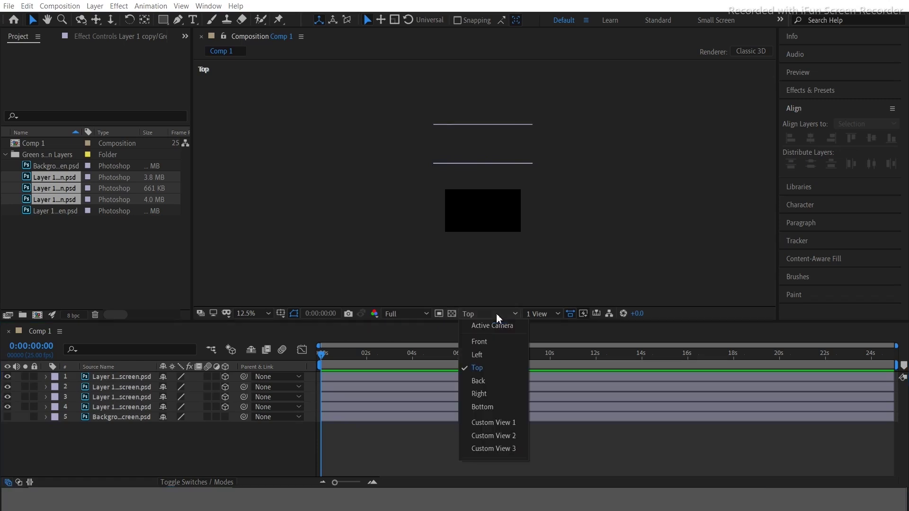
left_click(488, 327)
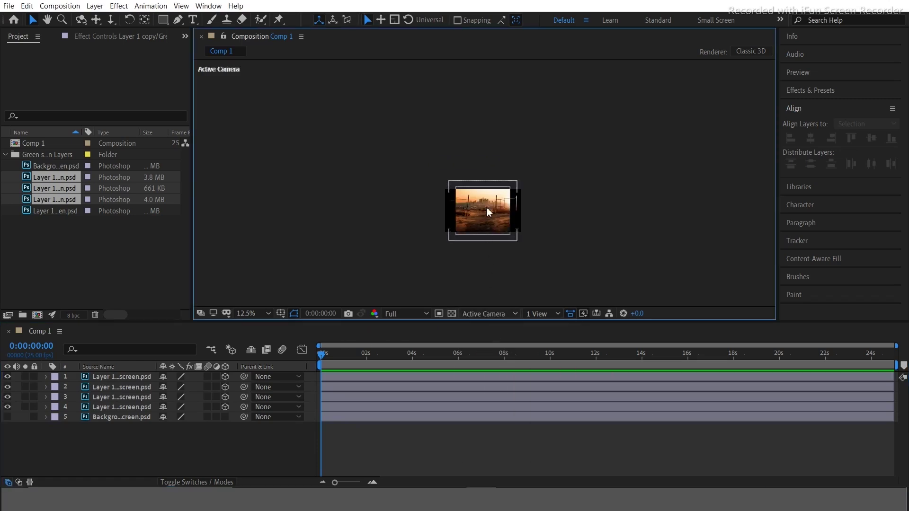
key("period")
left_click(487, 206)
key("ctrl+shift+a")
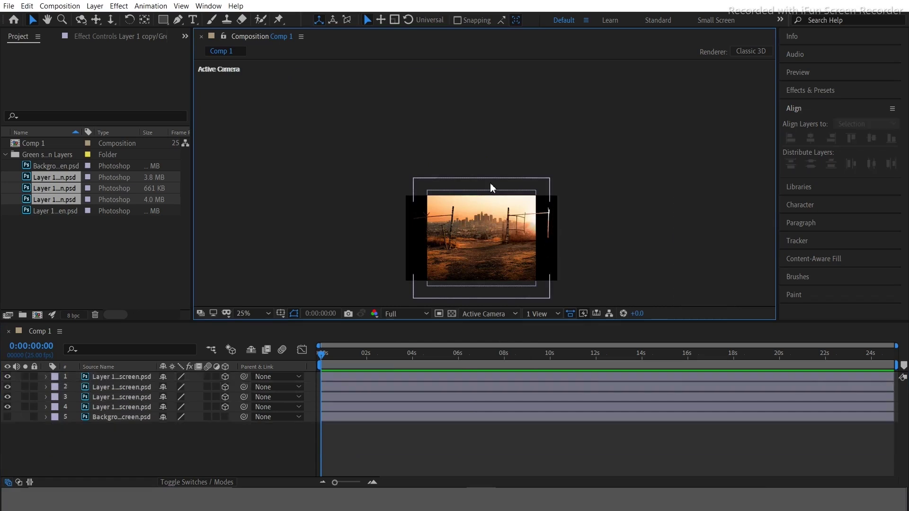
key("shift+slash")
key("comma")
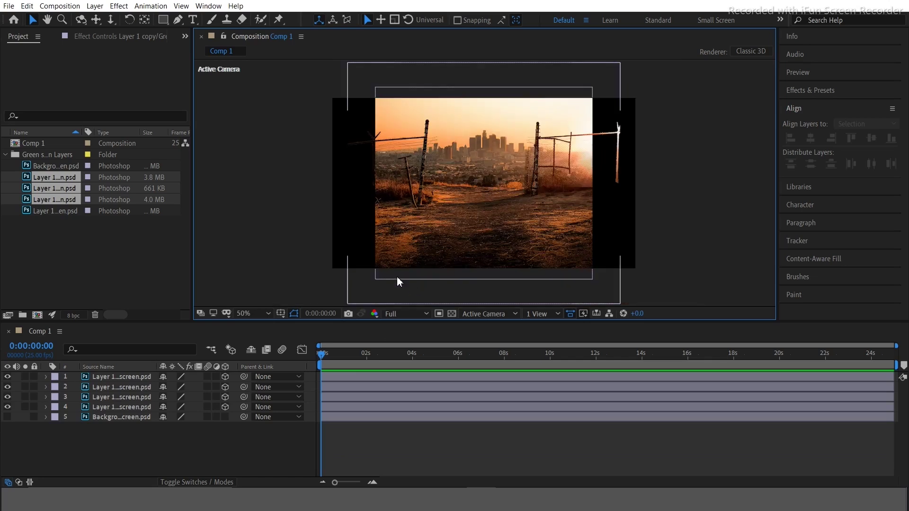
left_click(123, 378)
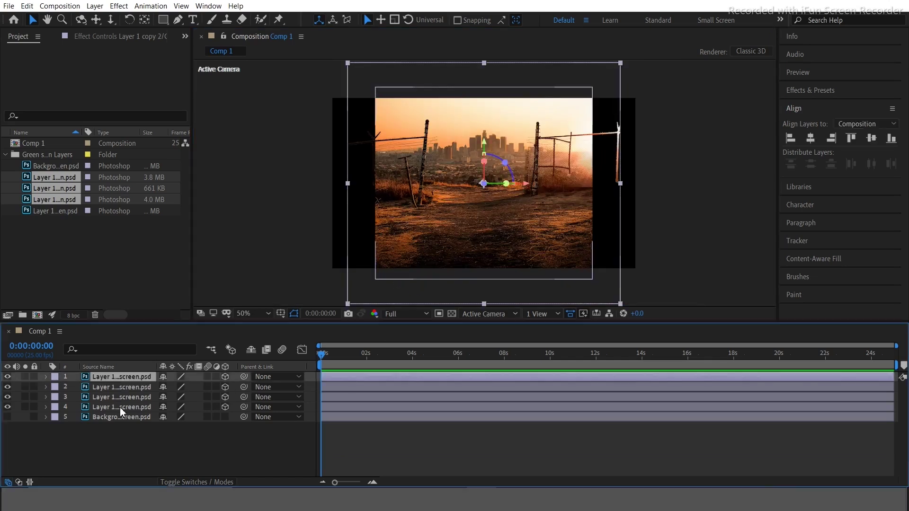
Scale the four foreground layers up together to 71%
left_click(120, 407, "shift")
key("s")
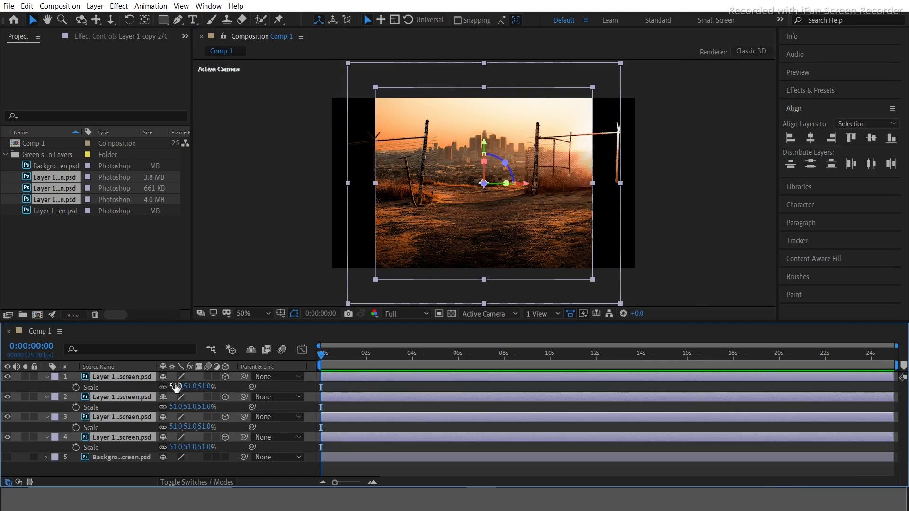
left_click_drag(175, 386, 203, 386)
Lower all five layers together to Y position 377, keeping their Z depths
key("ctrl+a")
key("p")
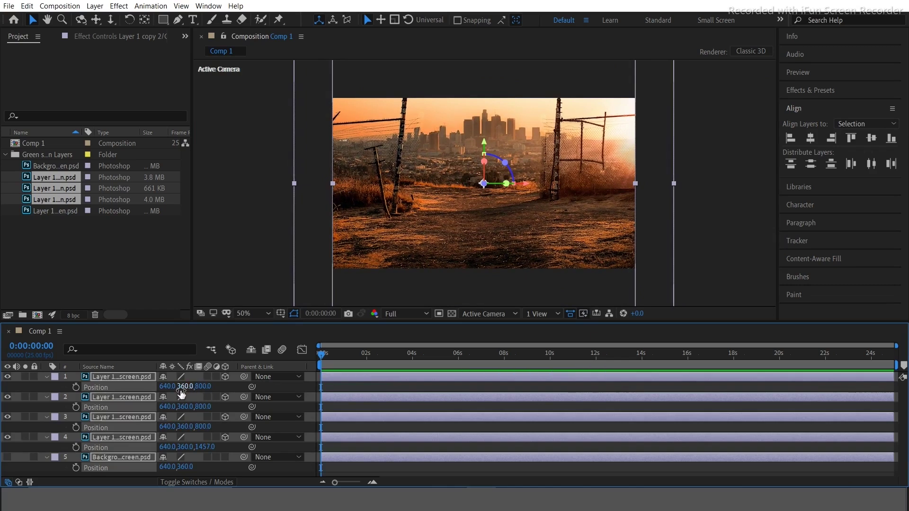
key("ctrl+z")
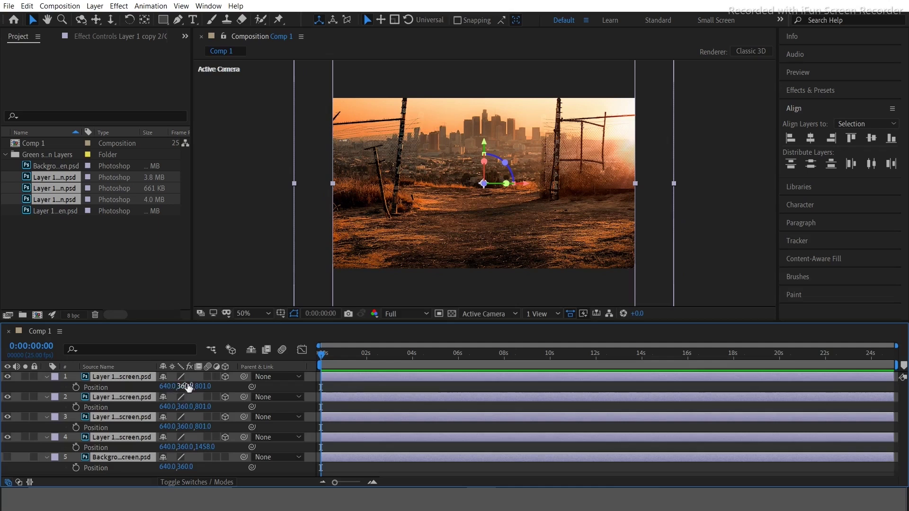
left_click_drag(186, 387, 273, 376)
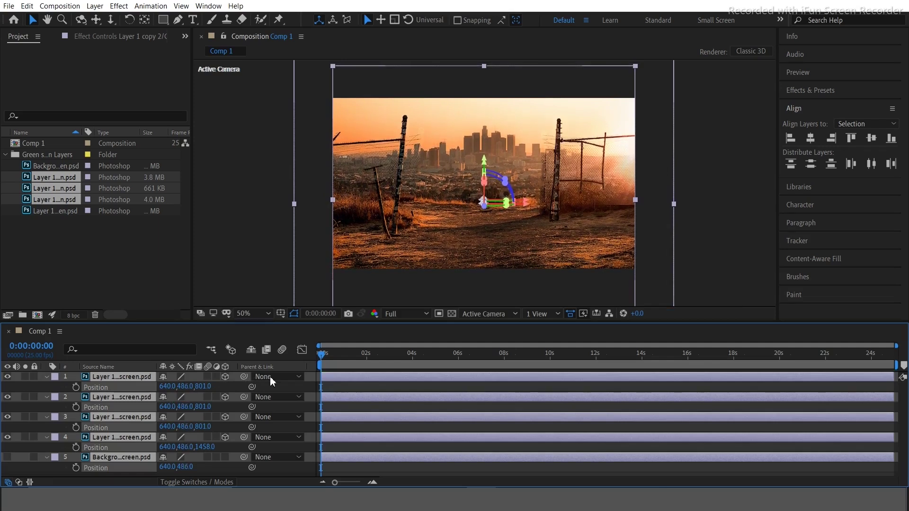
Create a Two-Node camera named Camera 1 using the 50mm lens preset
left_click(48, 376)
right_click(146, 463)
mouse_move(172, 352)
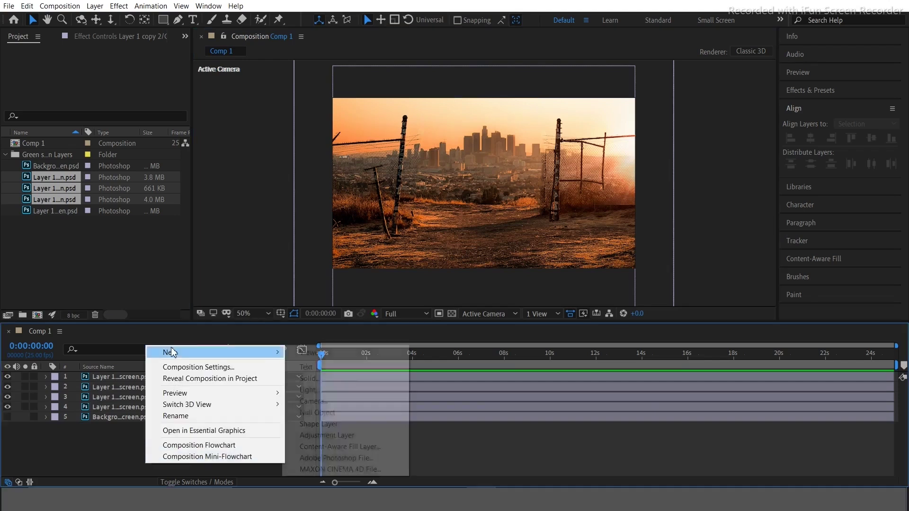
left_click(314, 401)
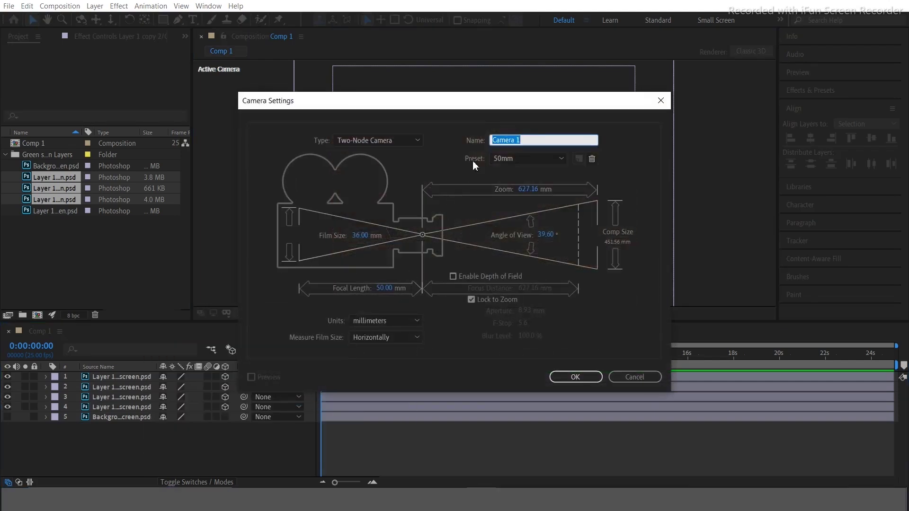
left_click(576, 378)
left_click(540, 159)
left_click(519, 259)
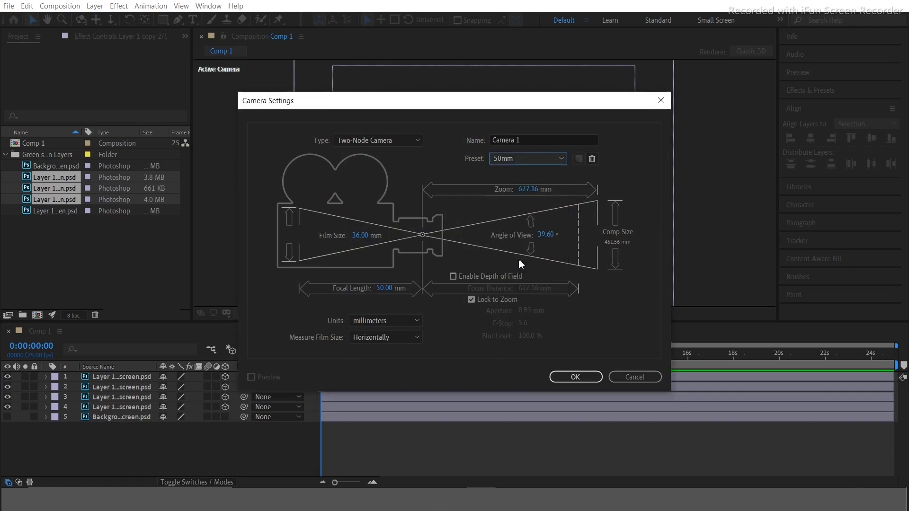
left_click(575, 377)
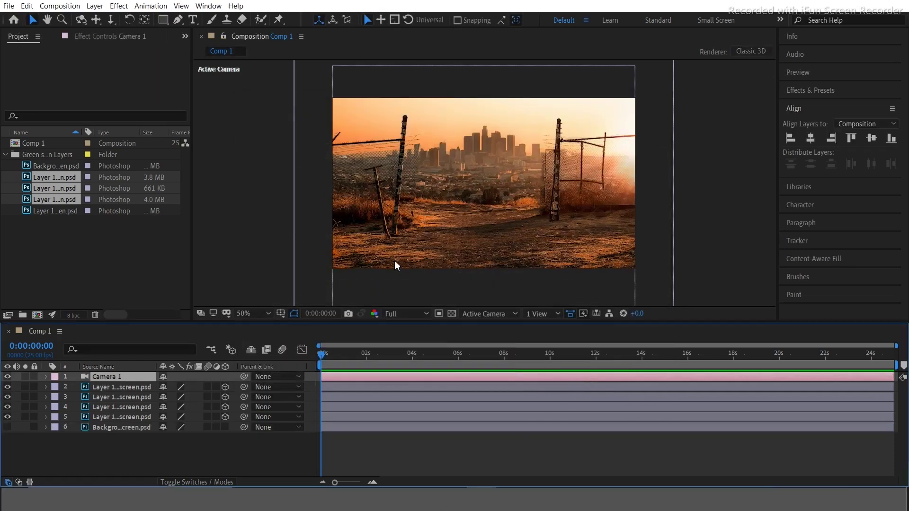
In the zoomed-out Top view, pull Camera 1 back to Z position -2178.8
left_click(480, 314)
left_click(477, 383)
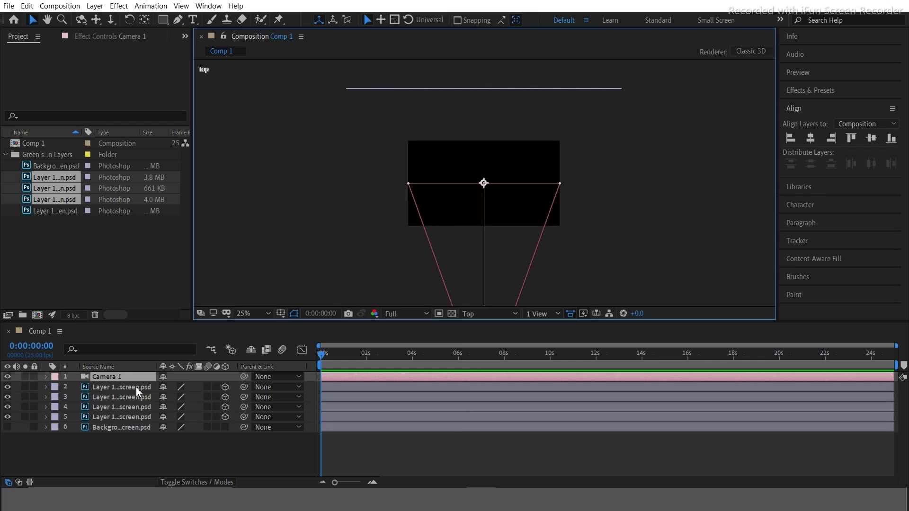
key("comma")
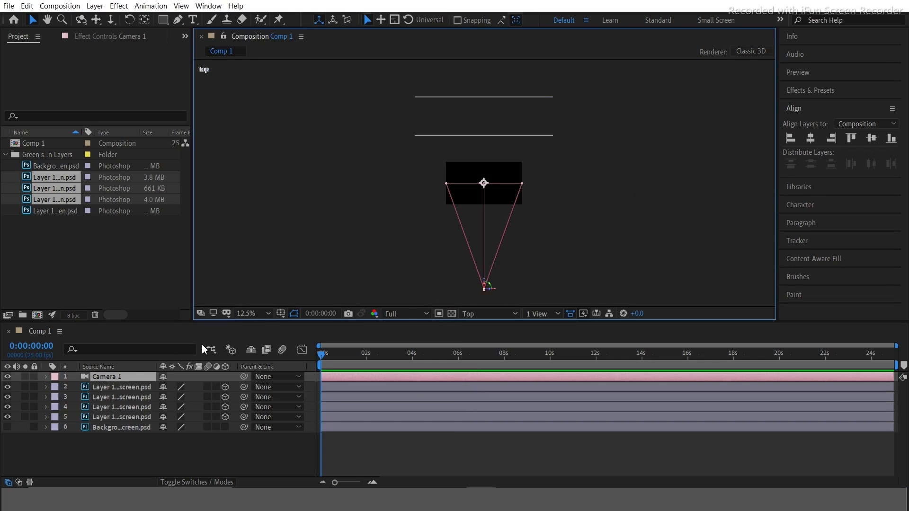
key("p")
left_click_drag(213, 386, 196, 386)
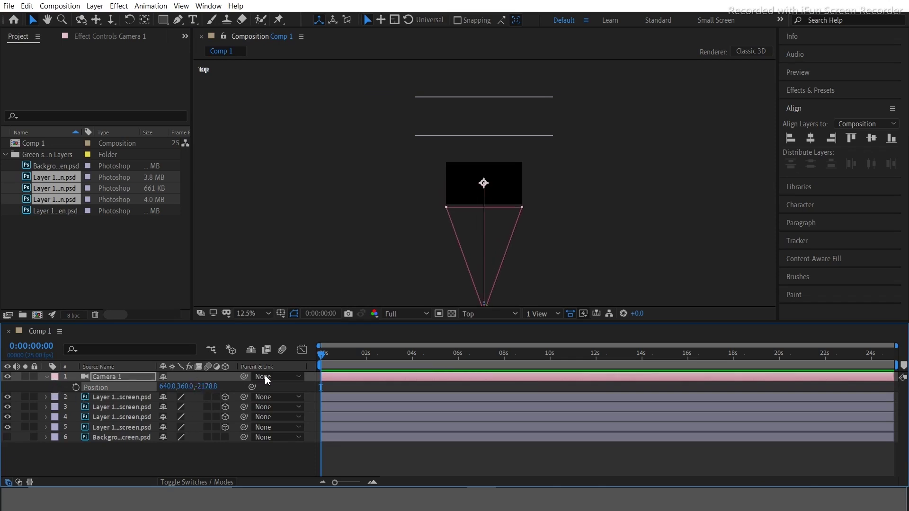
Keyframe Camera 1's Position at 0s and push it in to Z -970.8 at 20s
left_click(76, 388)
left_click_drag(321, 354, 330, 354)
left_click_drag(434, 355, 781, 357)
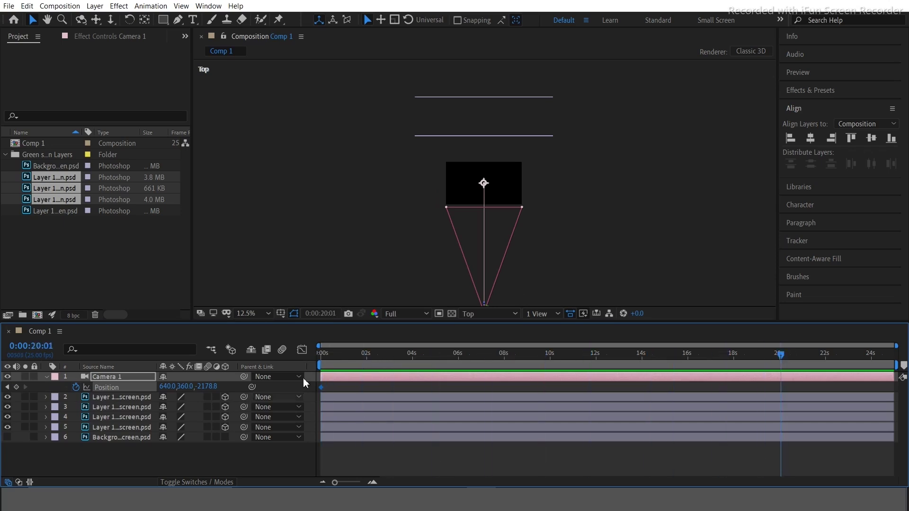
left_click_drag(204, 388, 280, 381)
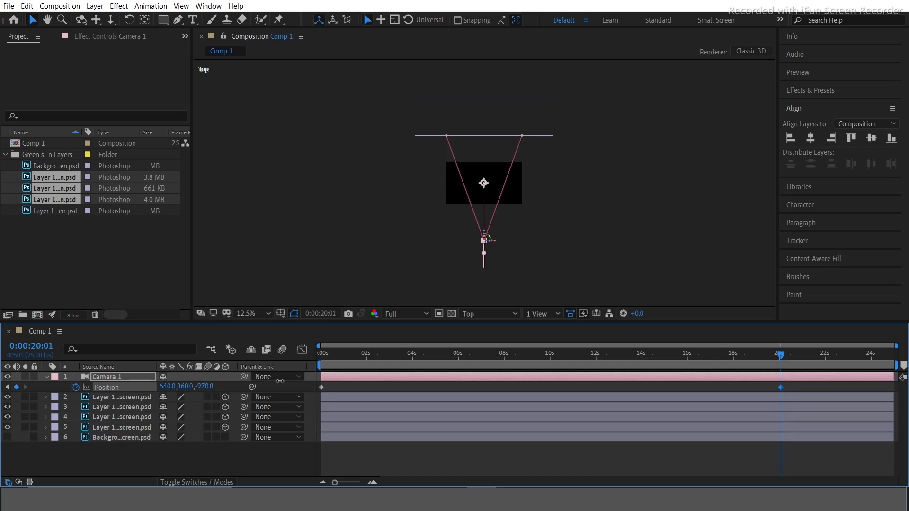
Collapse and deselect the camera layer, and return the viewer to Active Camera
left_click(46, 376)
left_click(401, 464)
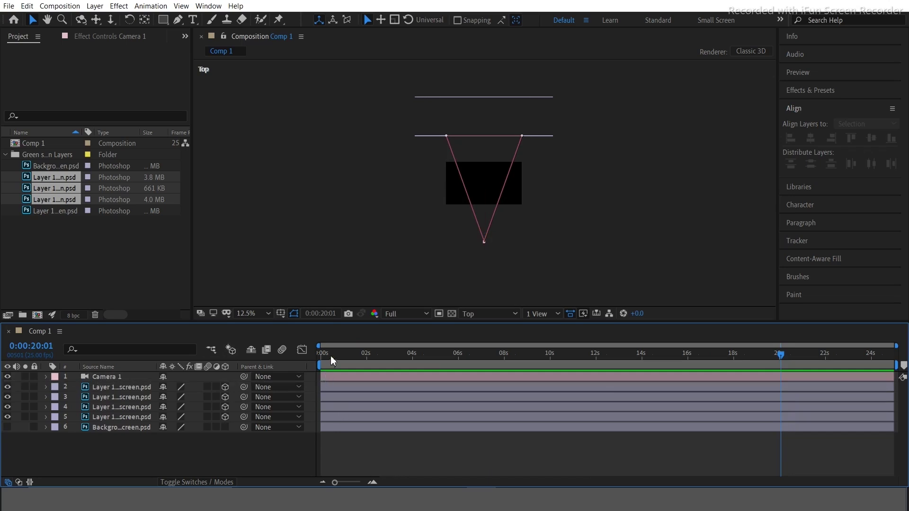
left_click(483, 315)
left_click(481, 326)
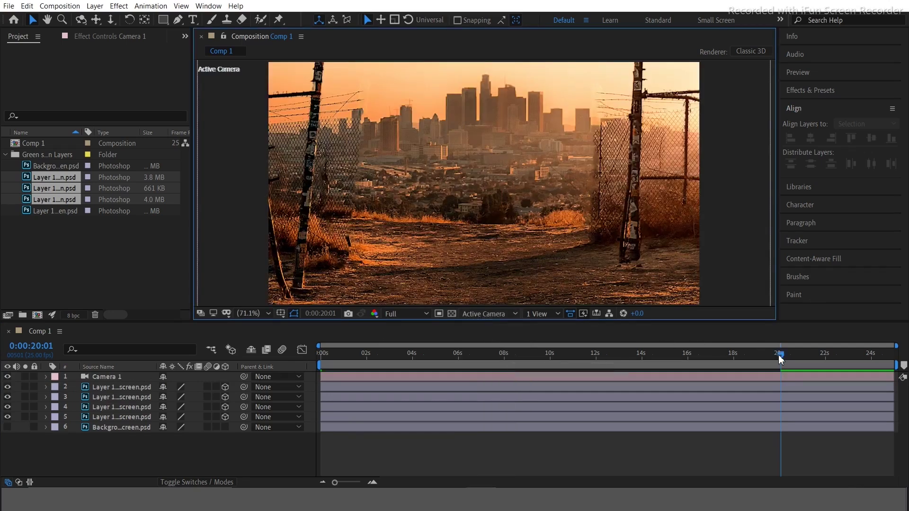
Preview the camera push-in from 0s at Full resolution, then stop and return to 0s
left_click_drag(780, 360, 313, 357)
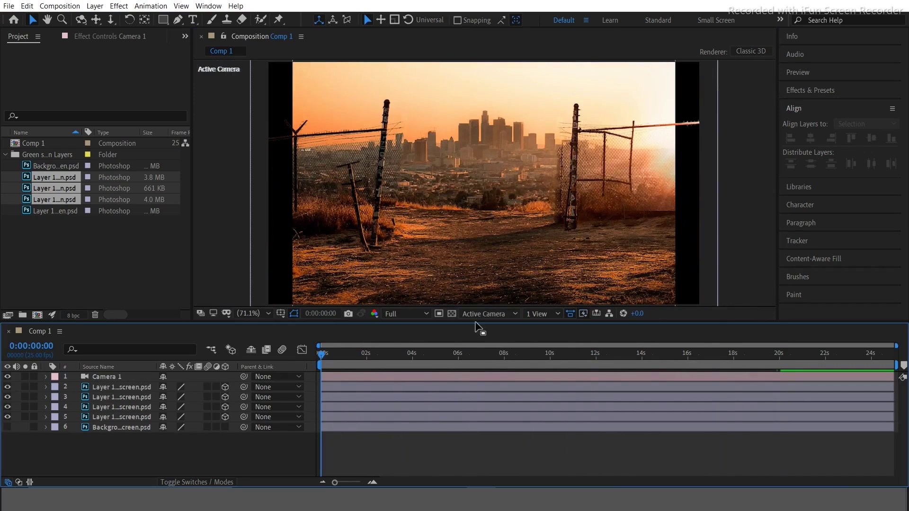
left_click(406, 314)
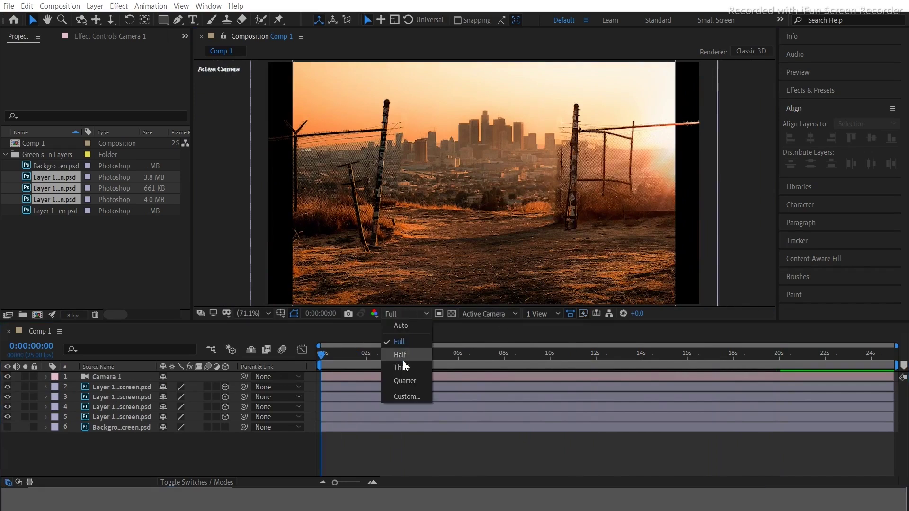
left_click(417, 342)
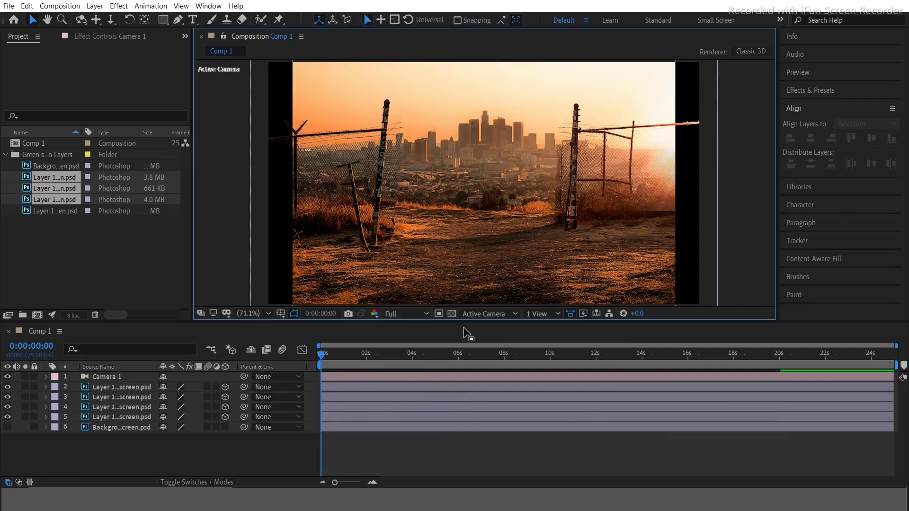
key("space")
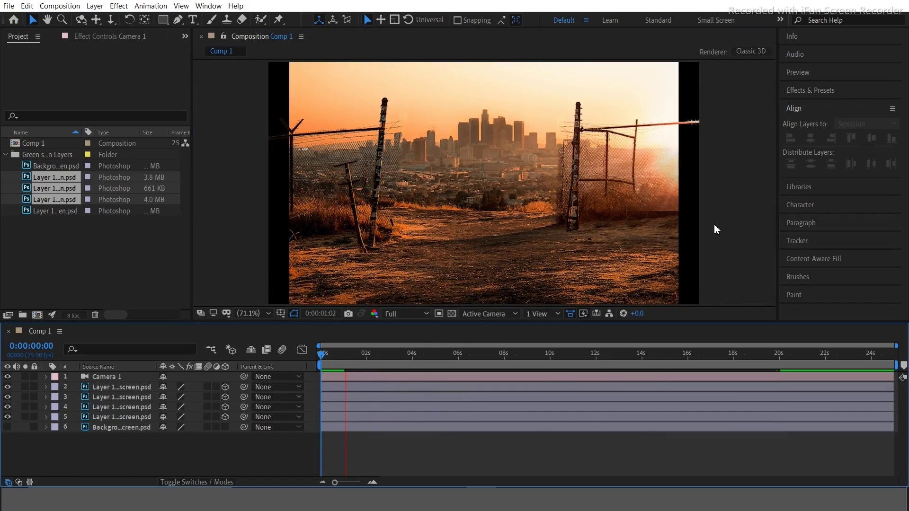
key("space")
left_click_drag(345, 355, 314, 355)
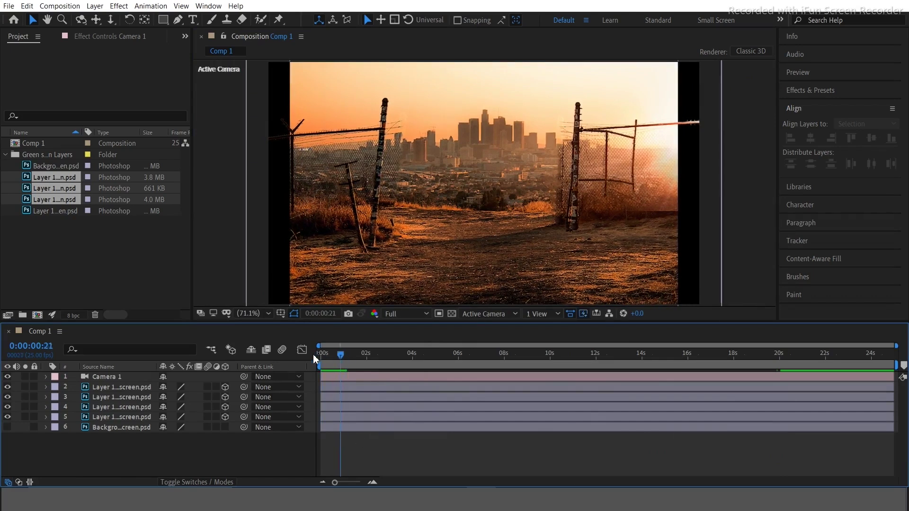
Scale layers 2–5 up from 71% to 81%, then start a preview of the animation
left_click(124, 387)
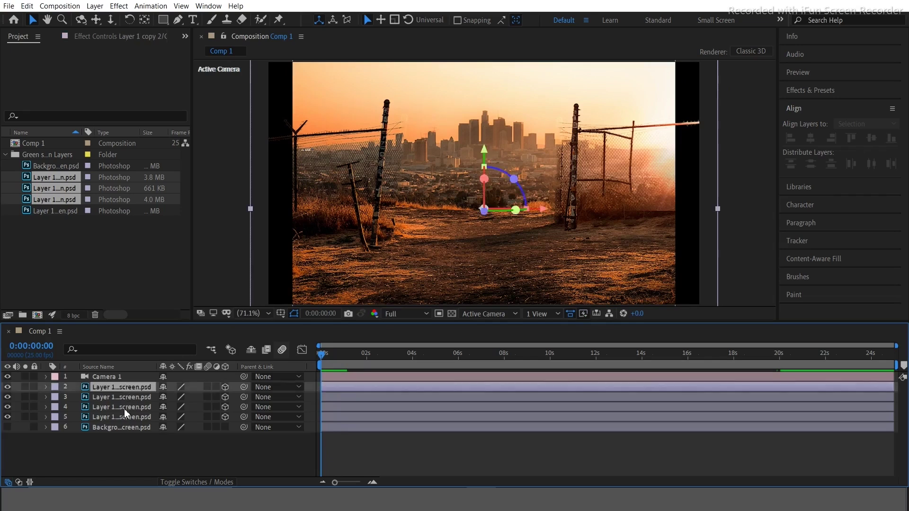
left_click(124, 418, "shift")
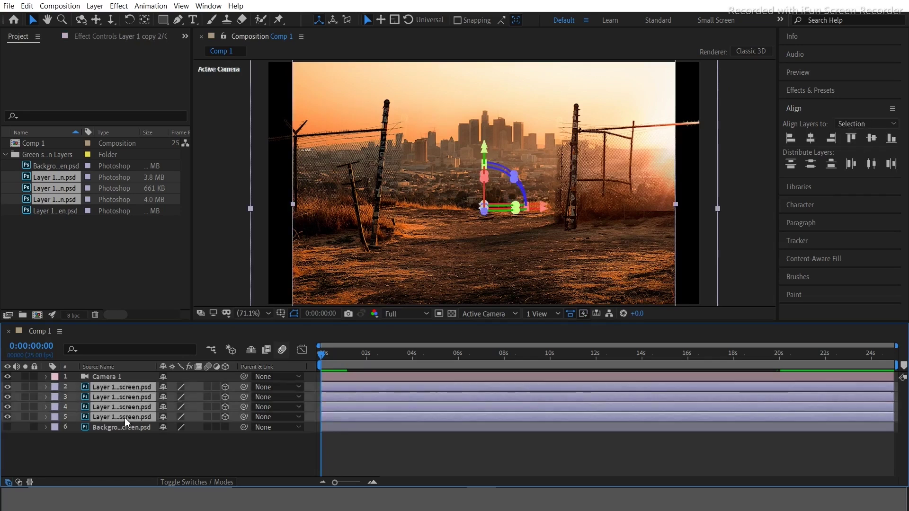
key("s")
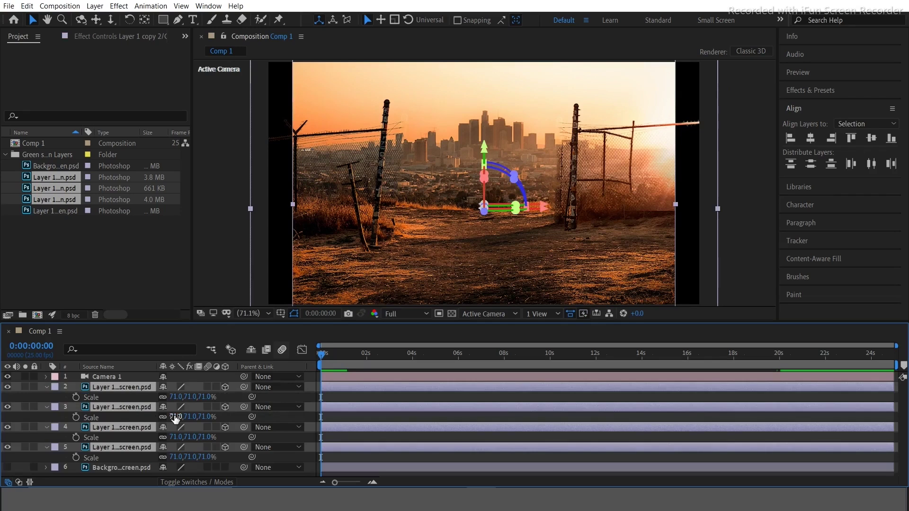
left_click_drag(175, 416, 180, 416)
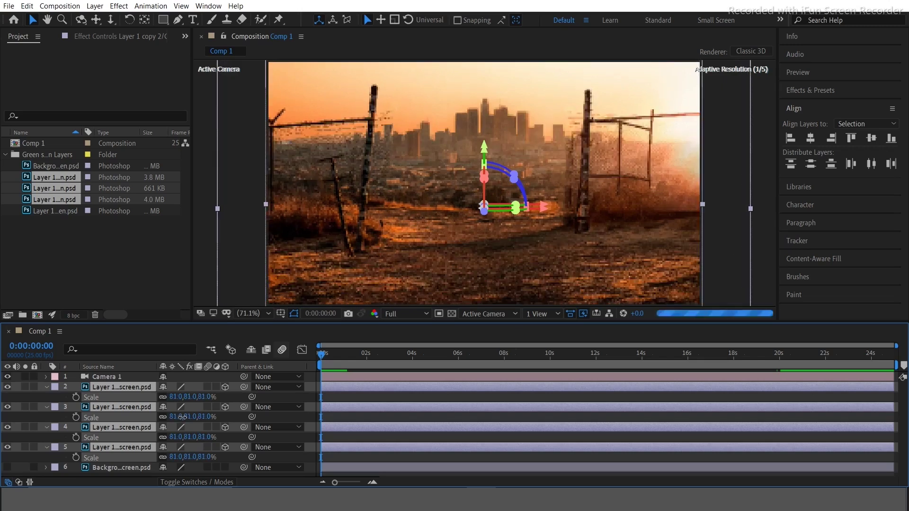
key("s")
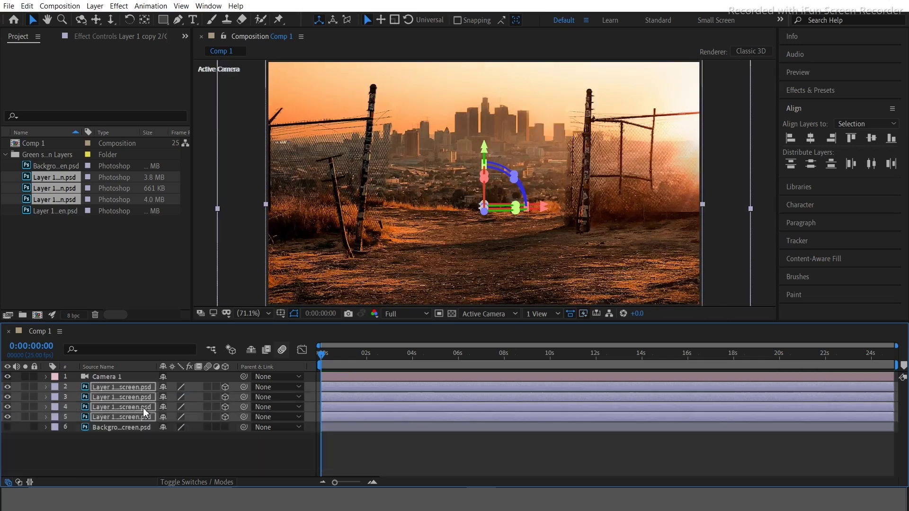
left_click(410, 461)
key("space")
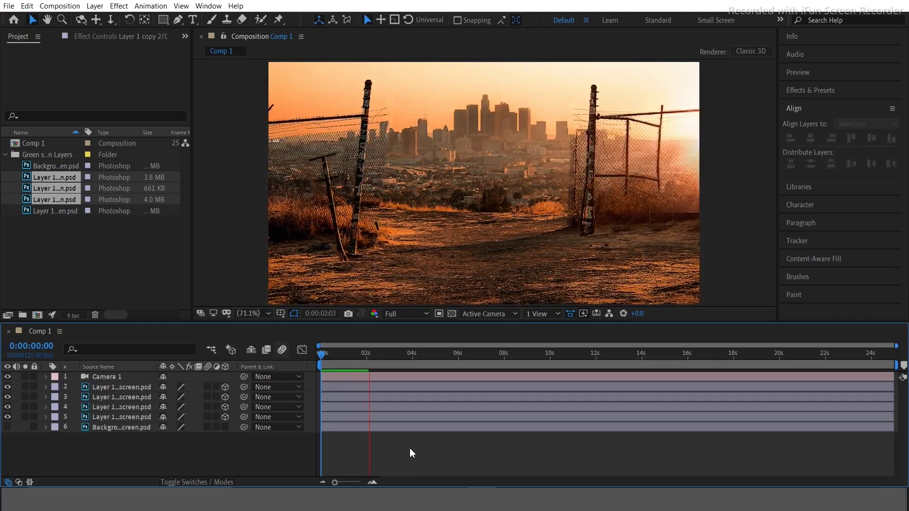
Drop Comp 1's preview resolution to Third, zoom to 50%, and stop playback around 12:02
left_click(402, 314)
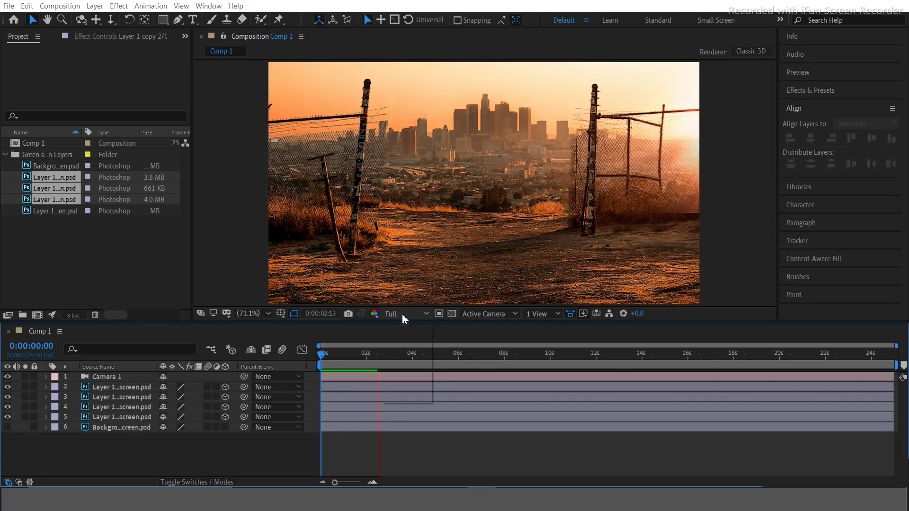
left_click(400, 367)
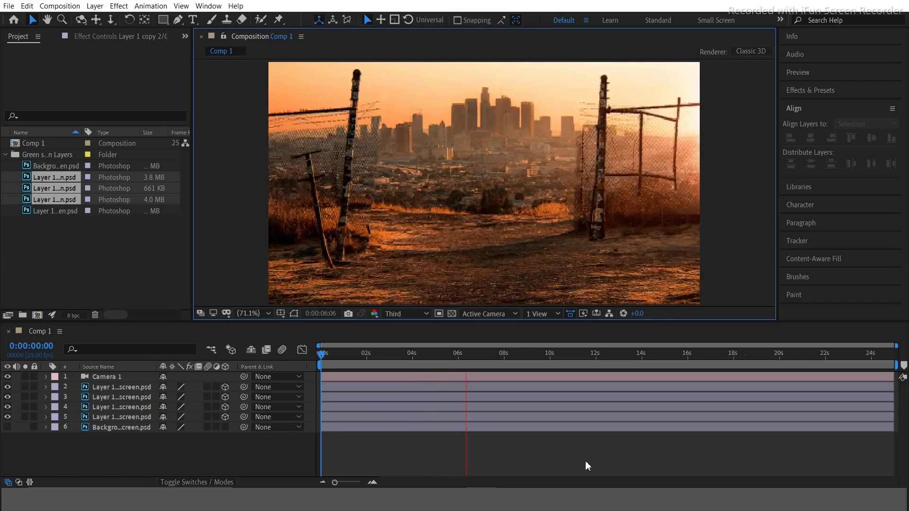
scroll(501, 256, "down", 2)
key("space")
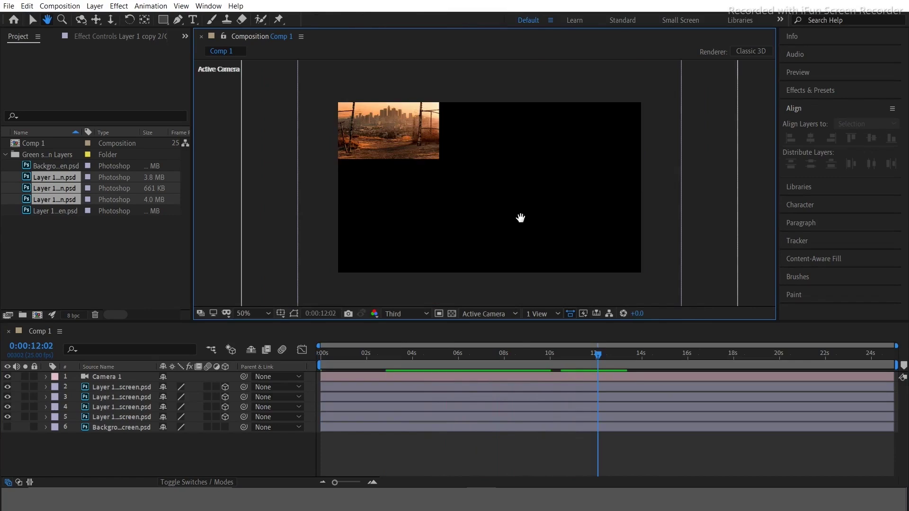
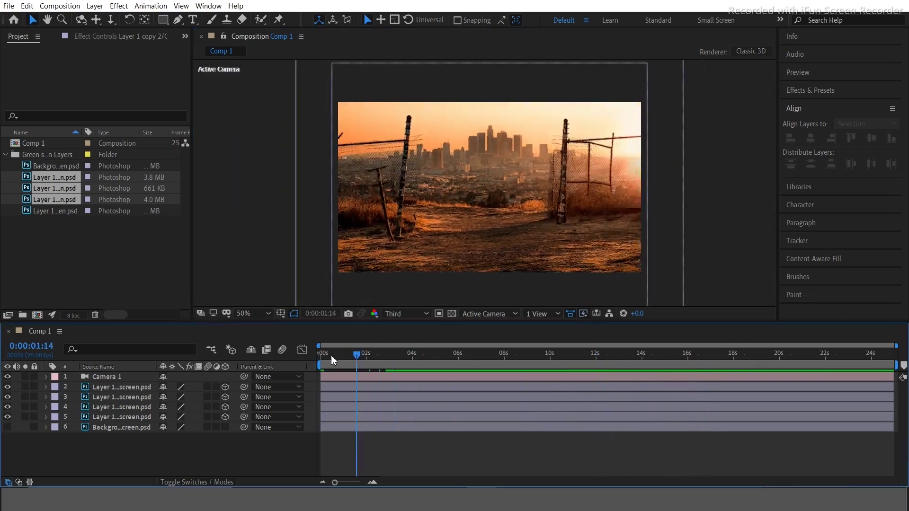
After a quick preview, add a new project folder named Videos
key("space")
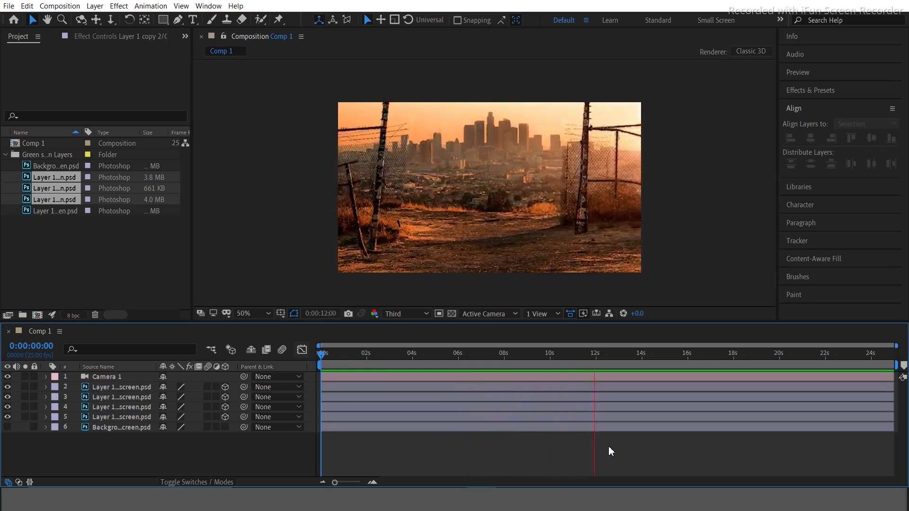
key("space")
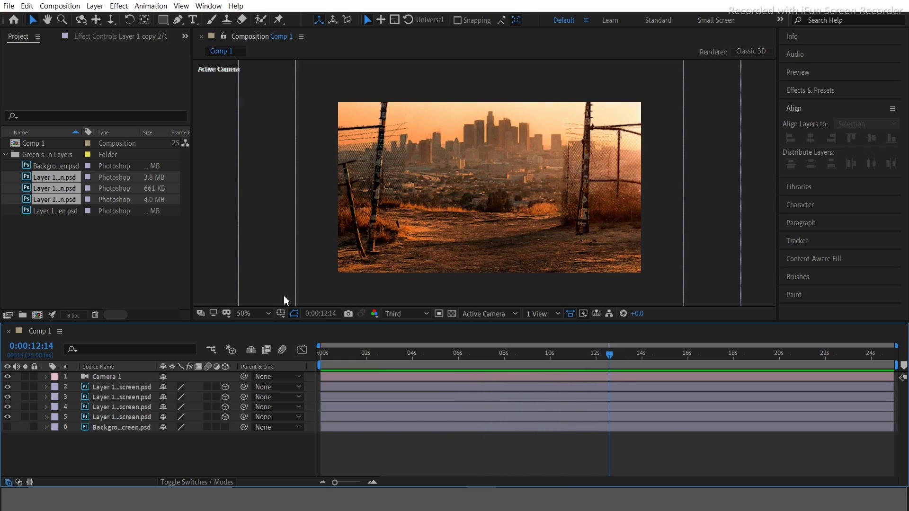
left_click(5, 155)
right_click(57, 186)
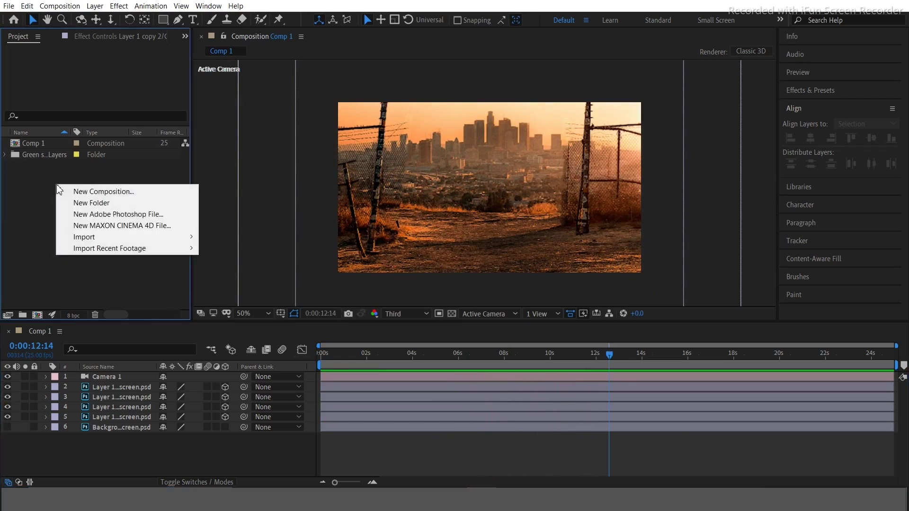
mouse_move(122, 237)
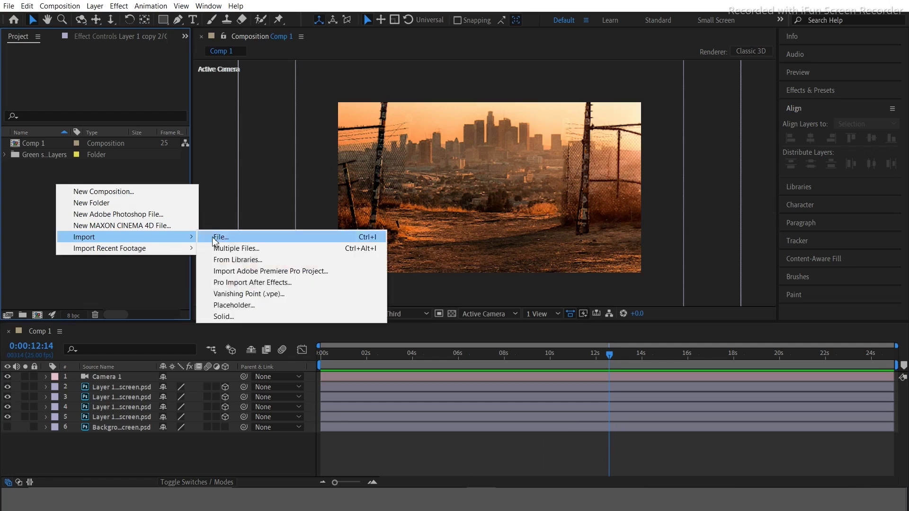
left_click(91, 203)
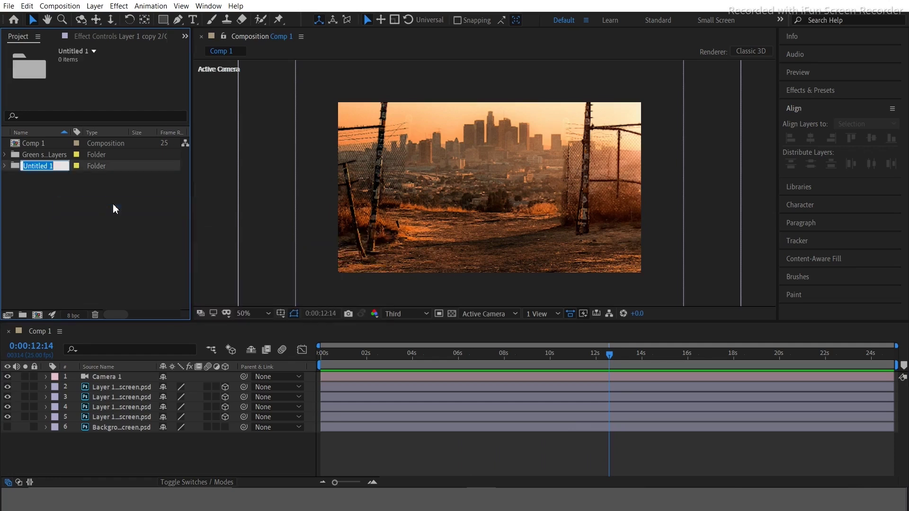
type("V")
key("Return")
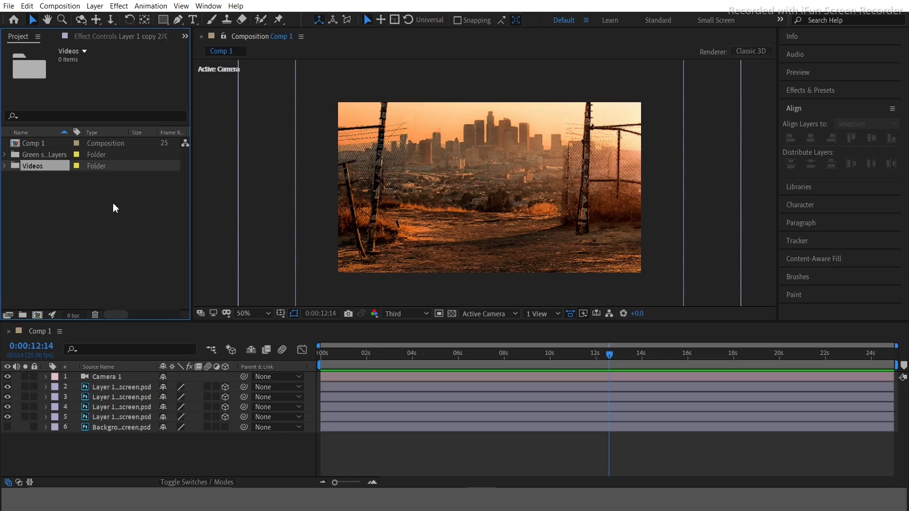
Import Camaro SS Drifting Green Screen Footage from D:\Videos\Green_screen
key("ctrl+i")
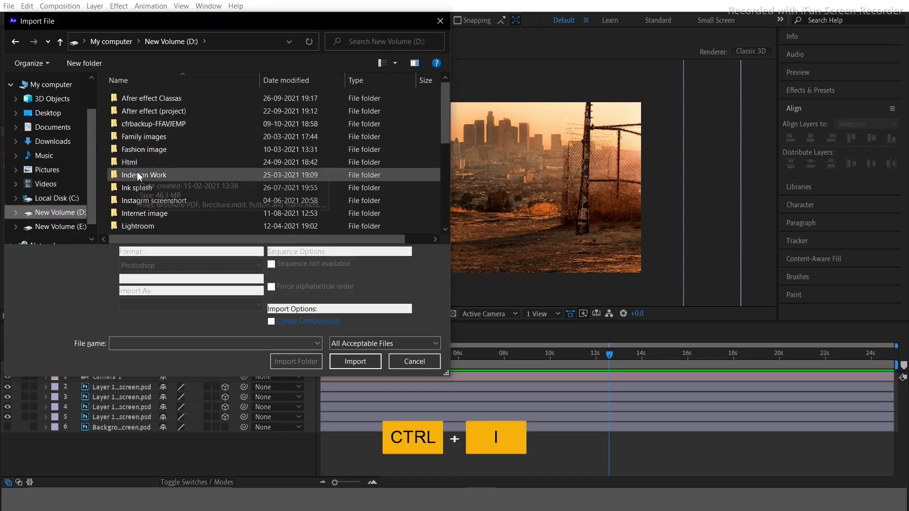
scroll(138, 175, "down", 5)
double_click(137, 176)
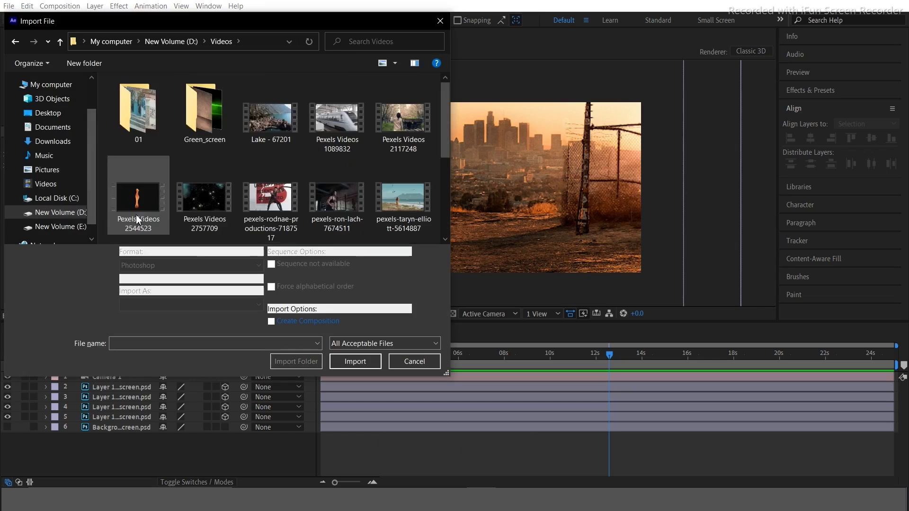
double_click(204, 111)
left_click(275, 116)
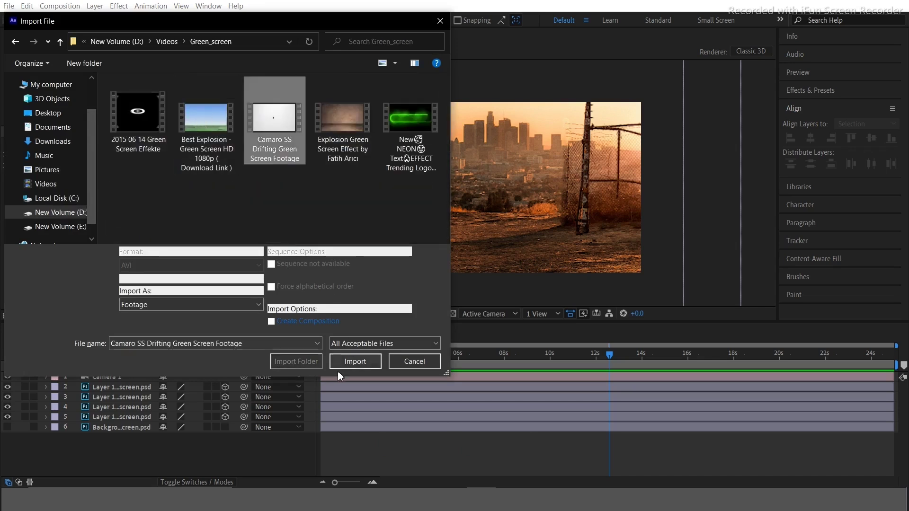
left_click(352, 363)
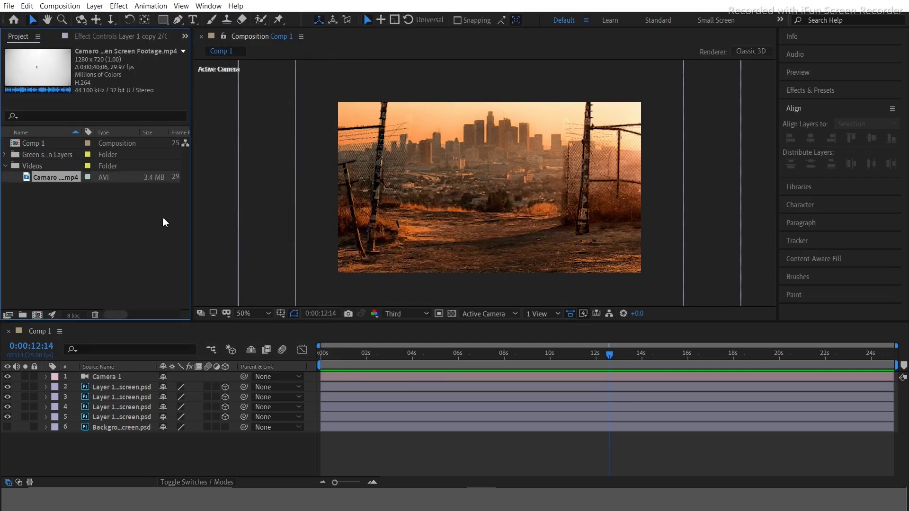
Open the Camaro clip in the Footage viewer and set its In point at 0;00;06;15
double_click(46, 177)
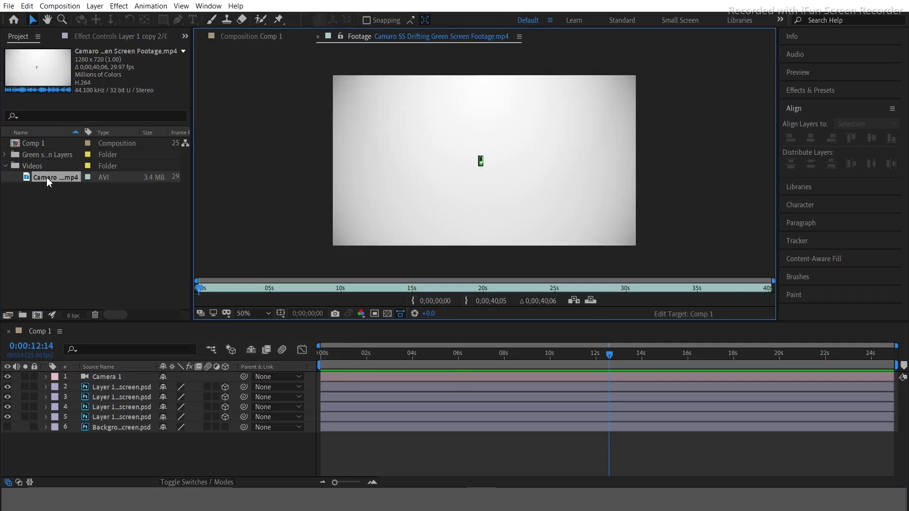
key("slash")
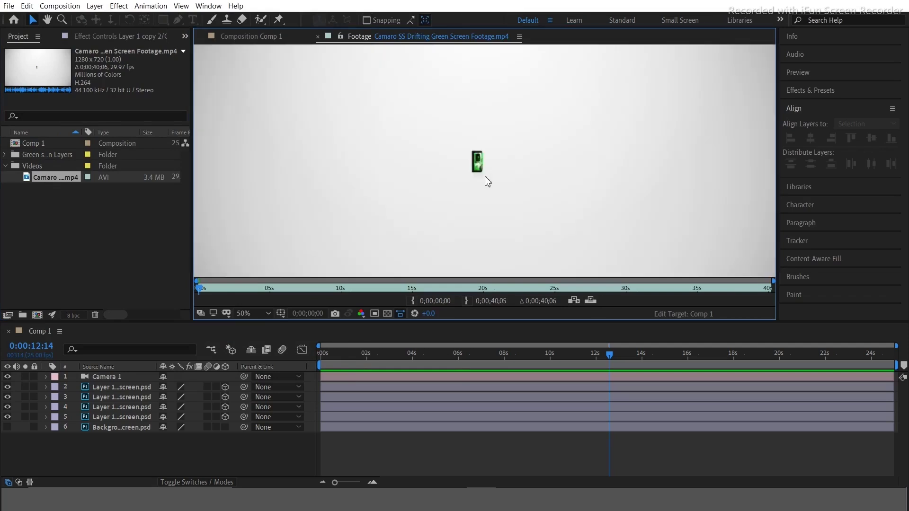
key("comma")
left_click_drag(200, 290, 316, 290)
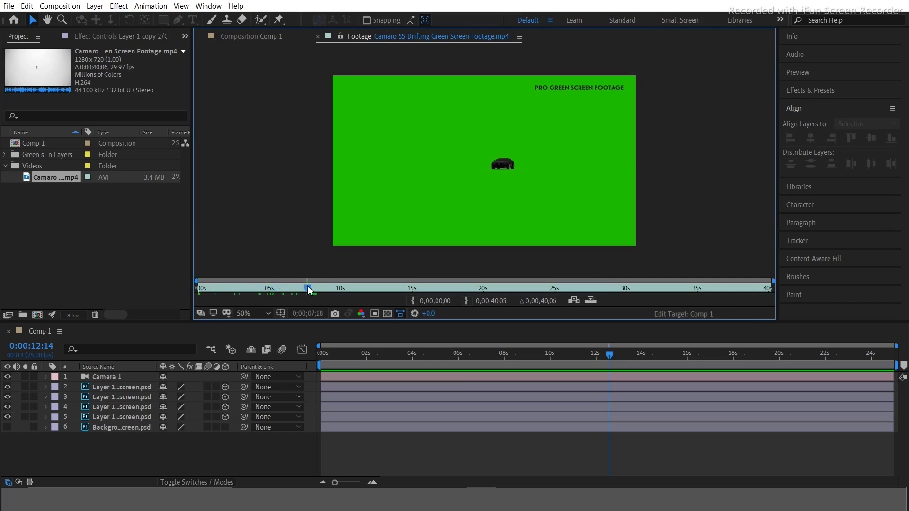
left_click(307, 290)
key("b")
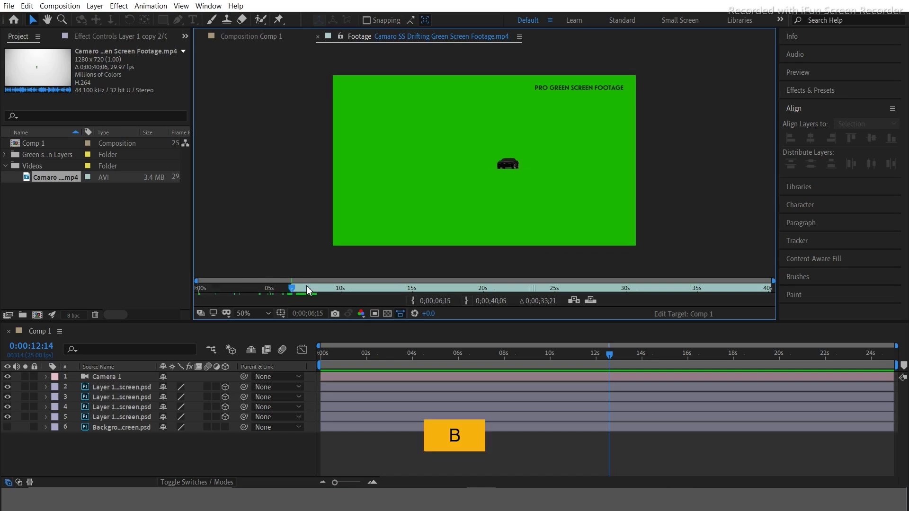
Set the clip's Out point at 0;00;31;23, for a 0;00;25;09 duration
left_click(623, 289)
left_click(631, 289)
left_click(639, 290)
left_click(649, 289)
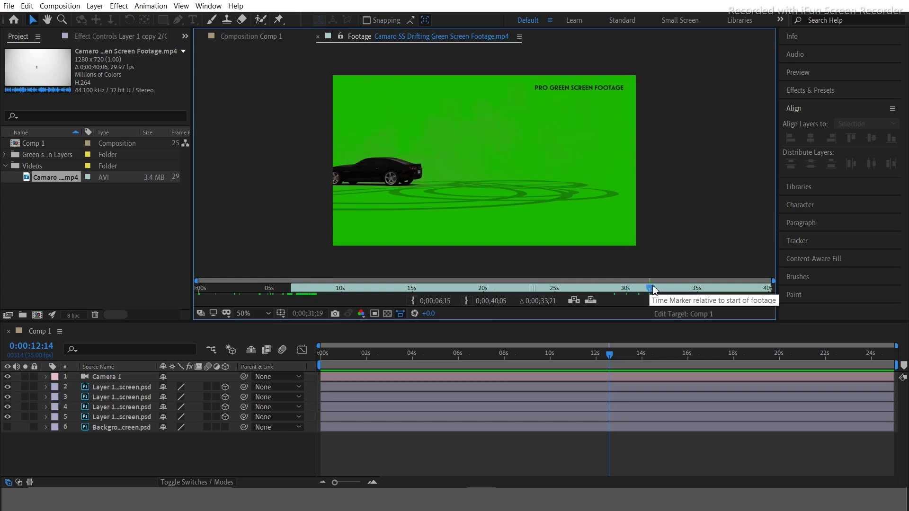
left_click(652, 290)
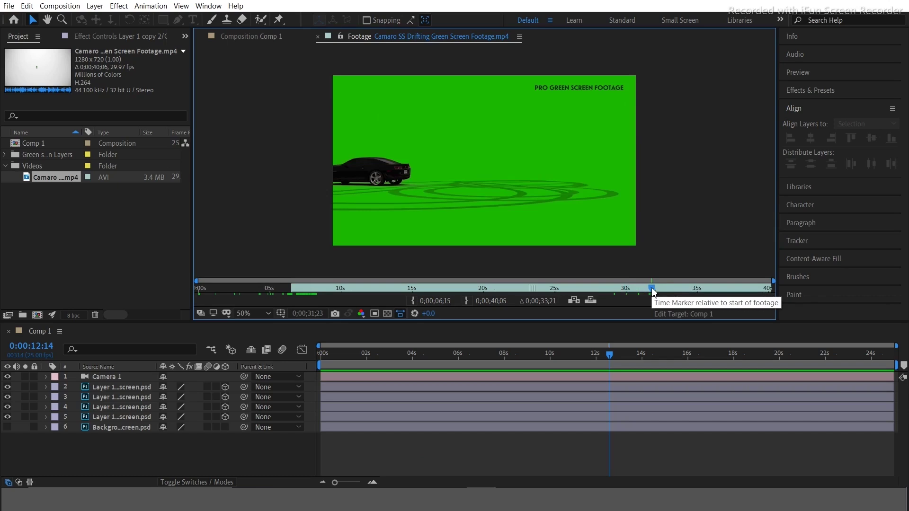
key("alt+bracketright")
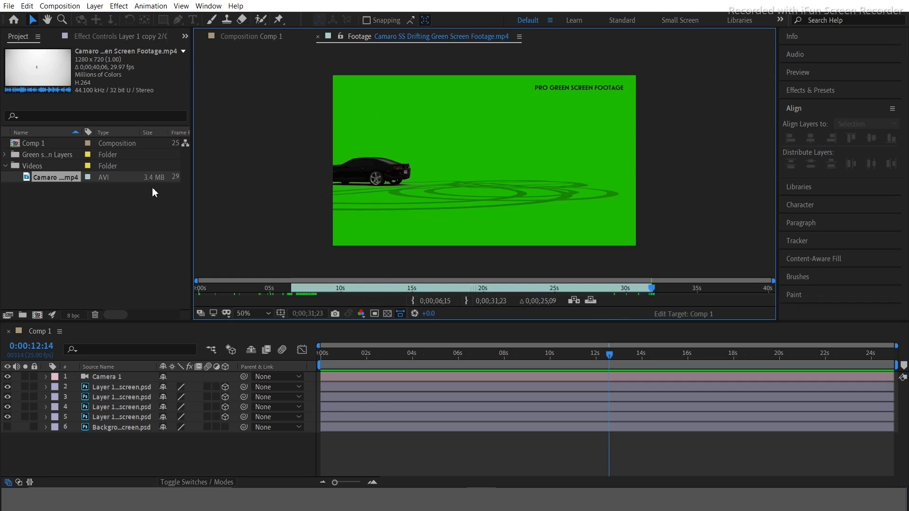
left_click(75, 179)
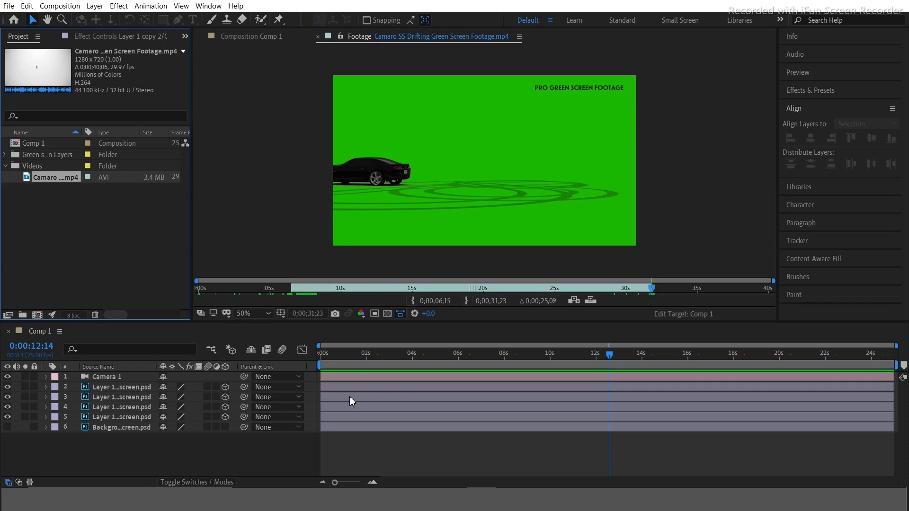
Drop the trimmed Camaro clip into Comp 1 at time 0, directly beneath Camera 1
left_click_drag(75, 179, 393, 447)
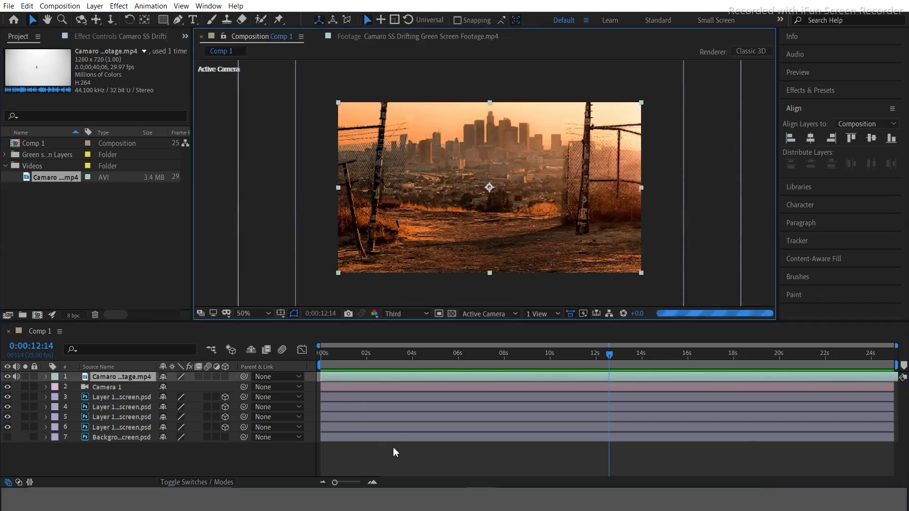
left_click_drag(563, 359, 304, 359)
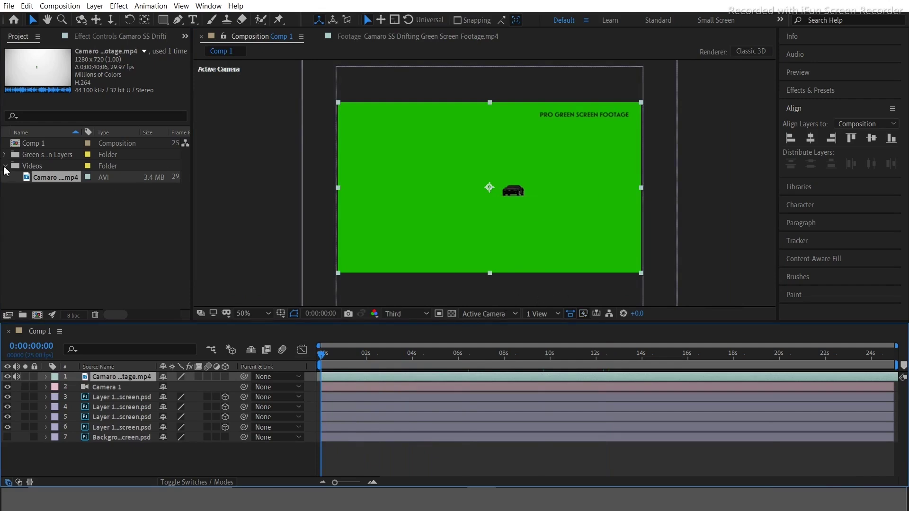
key("ctrl+bracketleft")
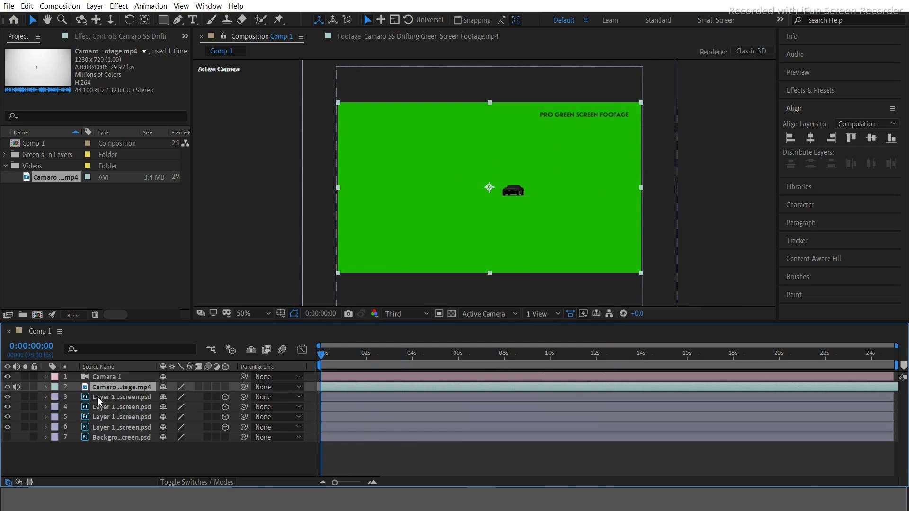
key("s")
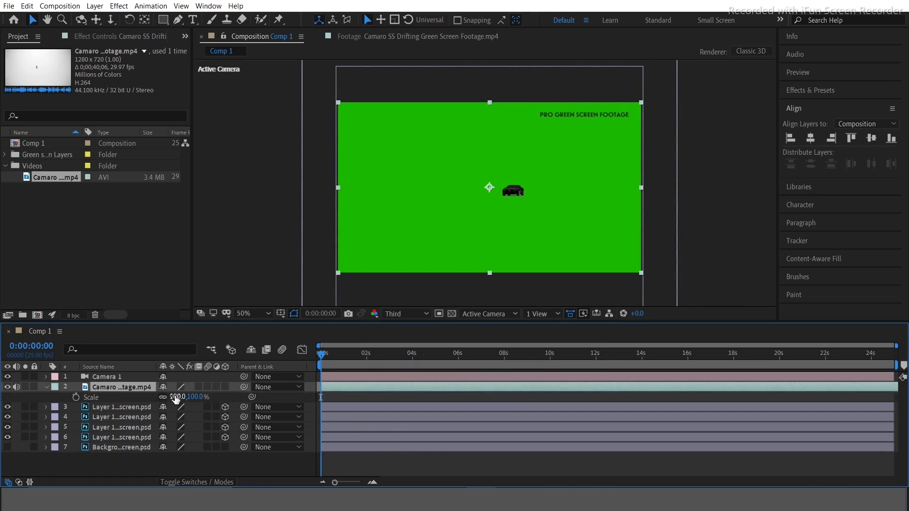
Scale the Camaro layer up to 162% and shift it slightly left and down
left_click_drag(175, 396, 201, 397)
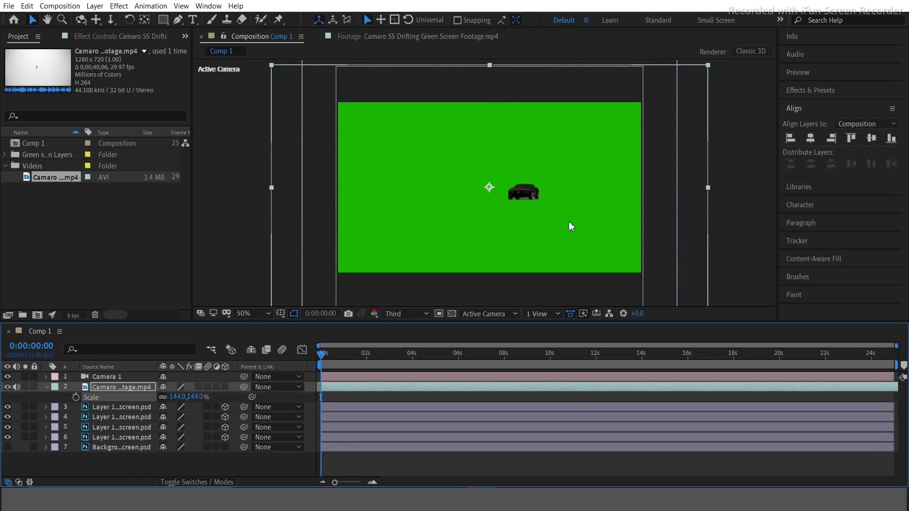
left_click_drag(551, 211, 509, 209)
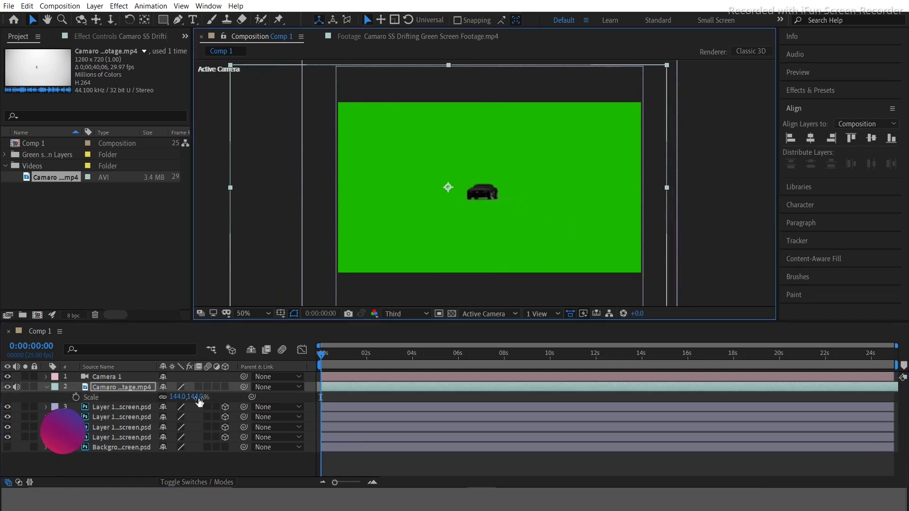
left_click_drag(176, 398, 184, 396)
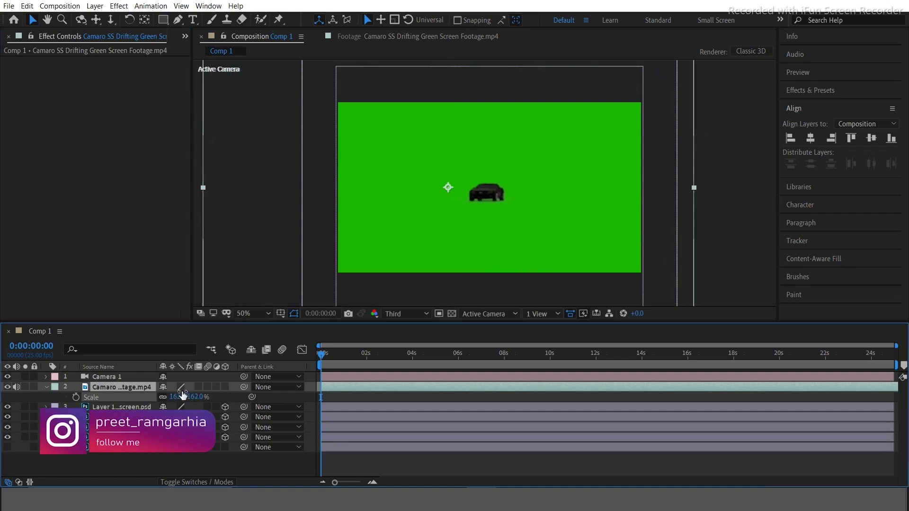
left_click_drag(504, 211, 492, 220)
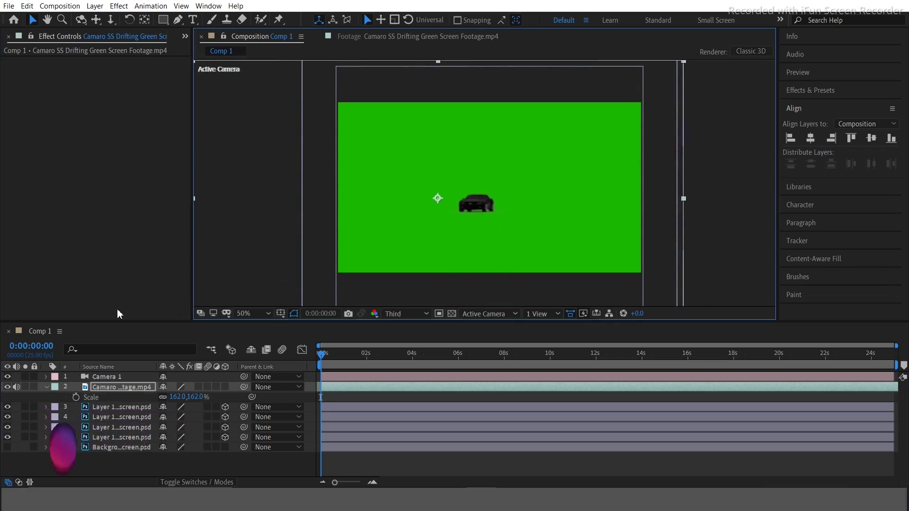
left_click(119, 6)
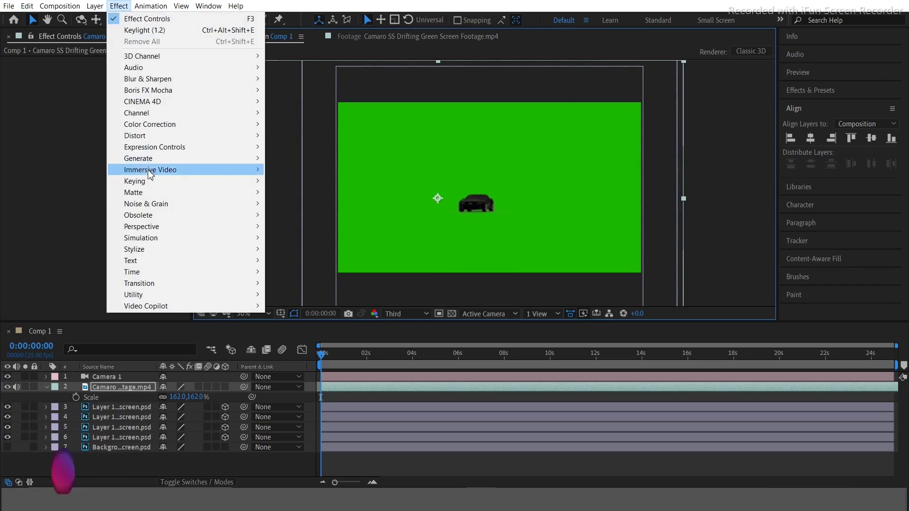
Apply Keylight (1.2) to the Camaro layer, sample the green as Screen Colour, and collapse it
mouse_move(142, 180)
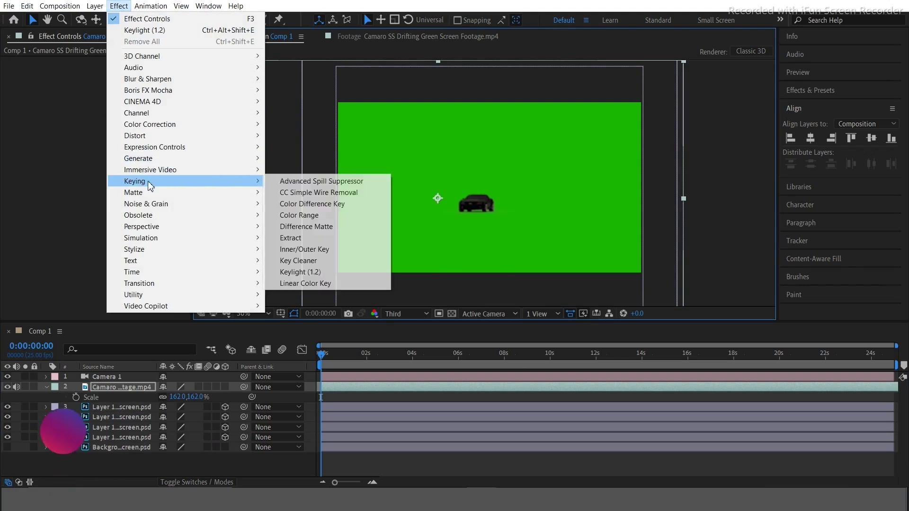
left_click(293, 274)
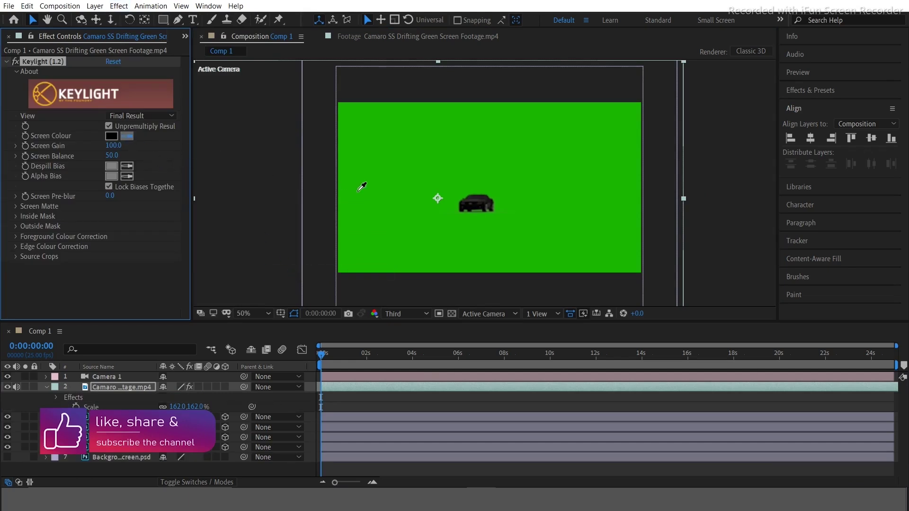
left_click(399, 202)
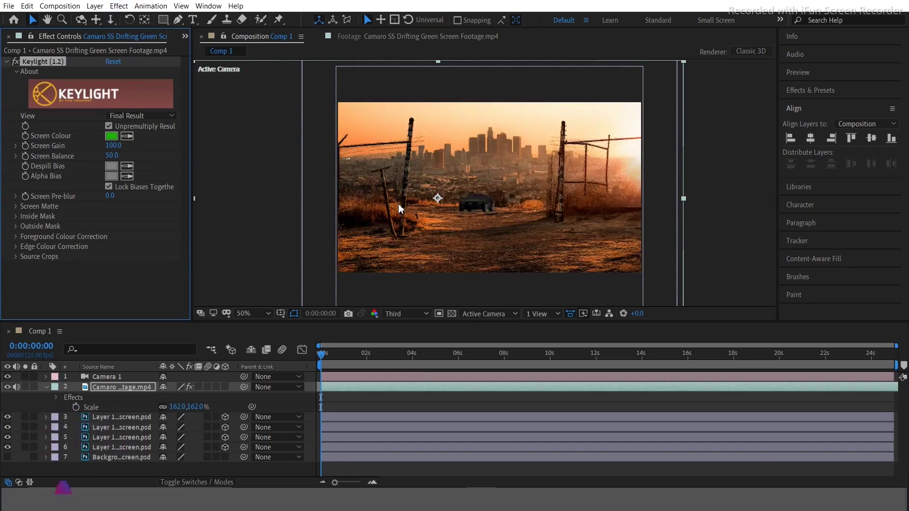
left_click(15, 71)
left_click(6, 61)
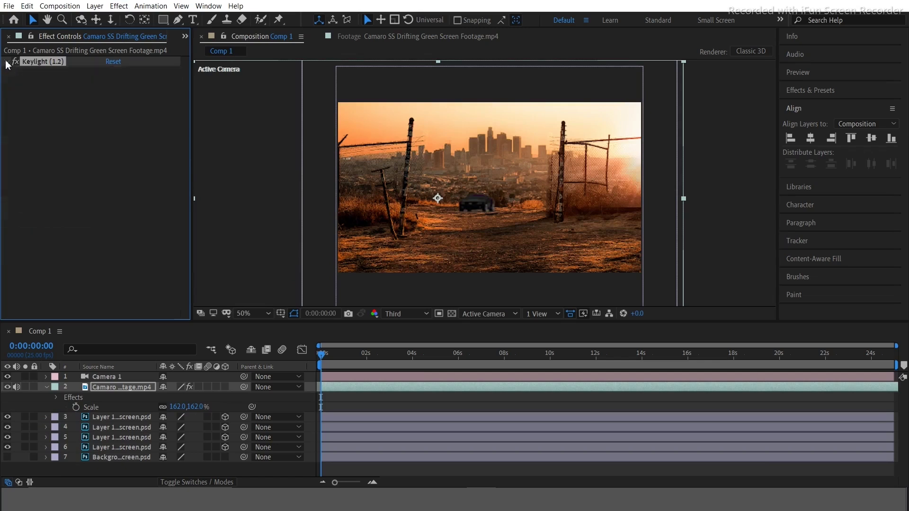
left_click_drag(478, 208, 485, 208)
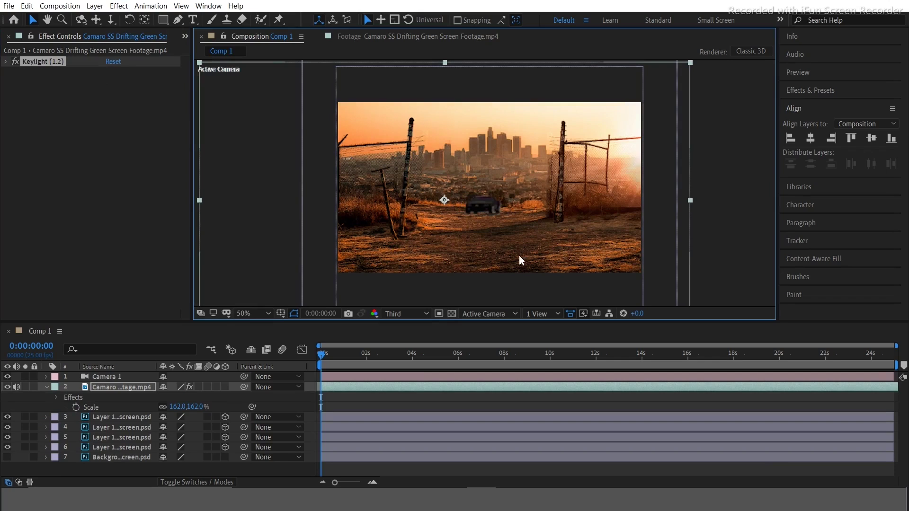
Preview the keyed composite, move the car further right, and replay from the start
left_click(495, 283)
key("space")
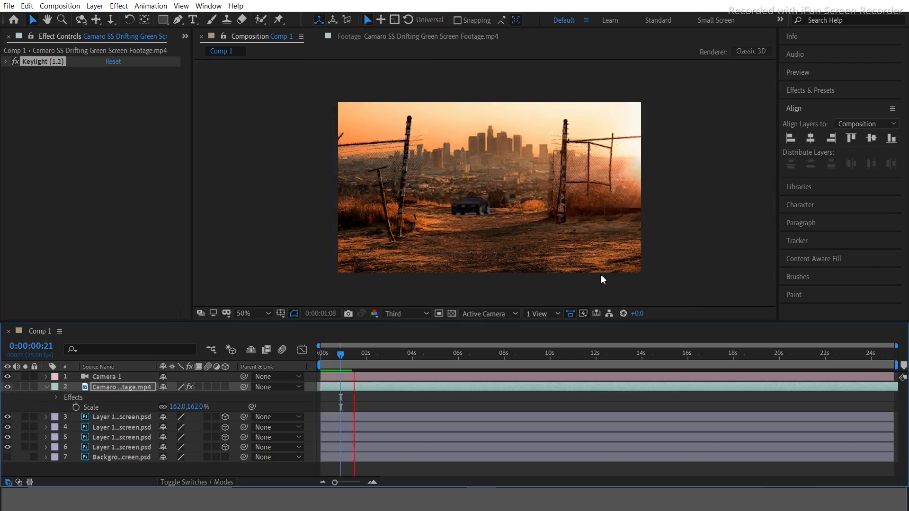
left_click(450, 224)
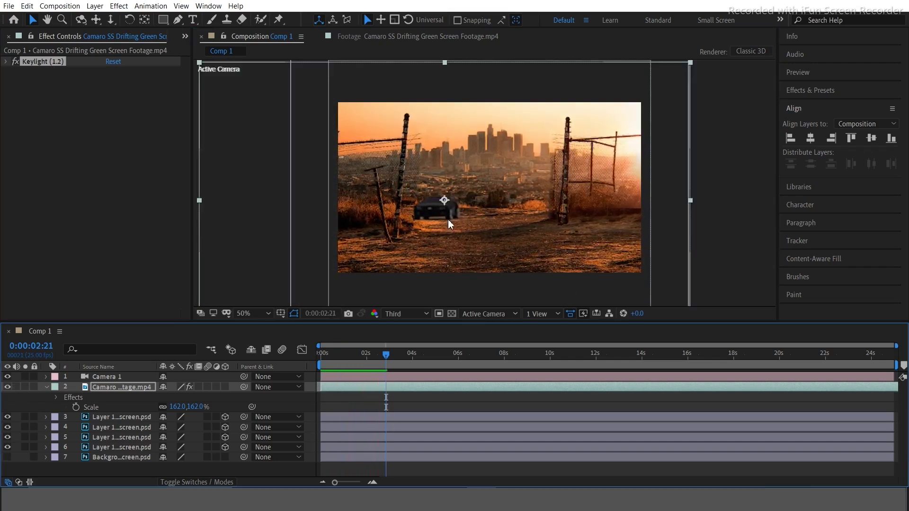
left_click_drag(476, 205, 517, 204)
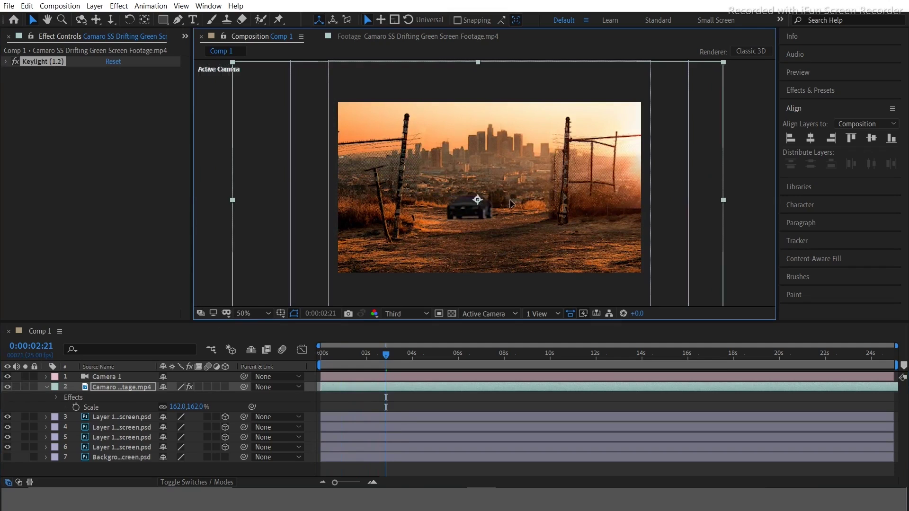
key("space")
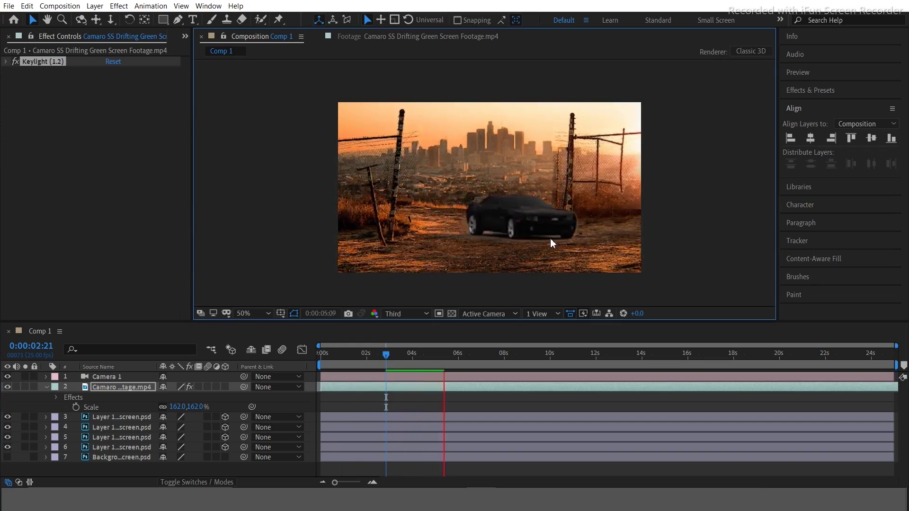
key("space")
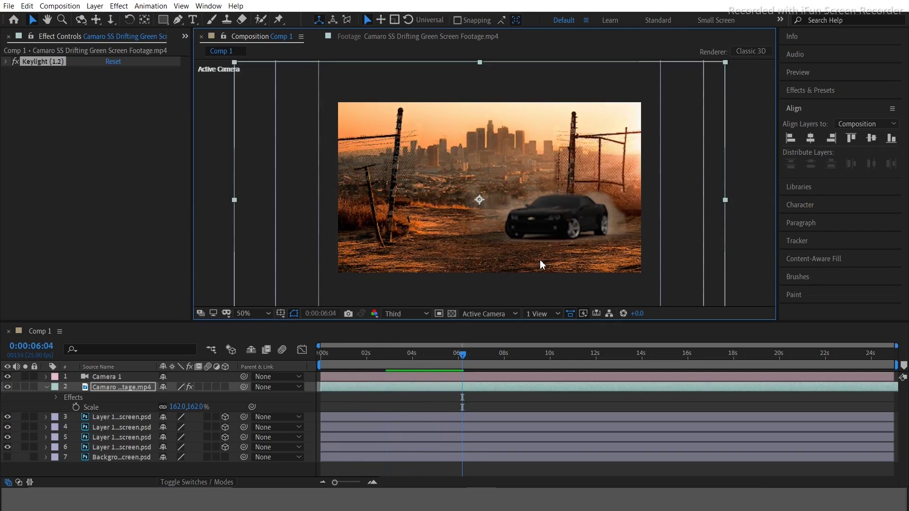
left_click_drag(465, 356, 318, 355)
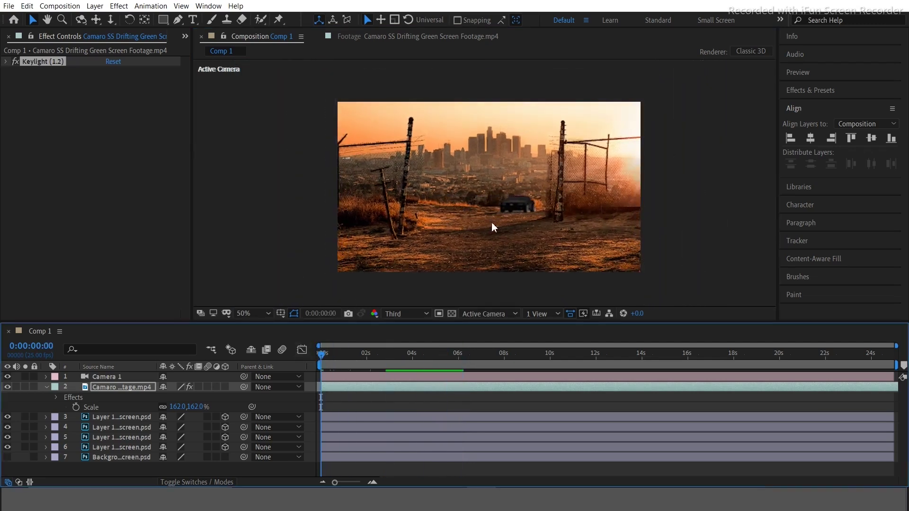
key("space")
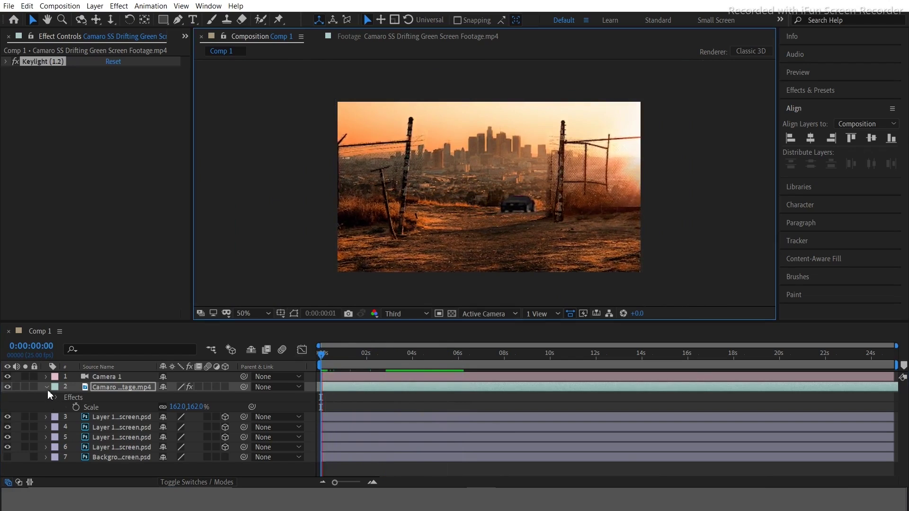
key("space")
Play through the keyed Camaro composite, checking from about ten seconds, then return to 0:00:00:00
left_click(47, 387)
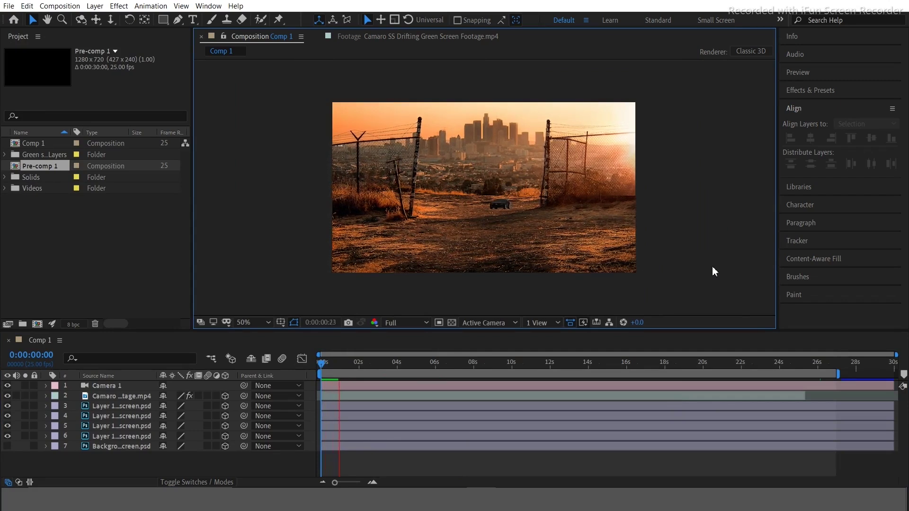
key("space")
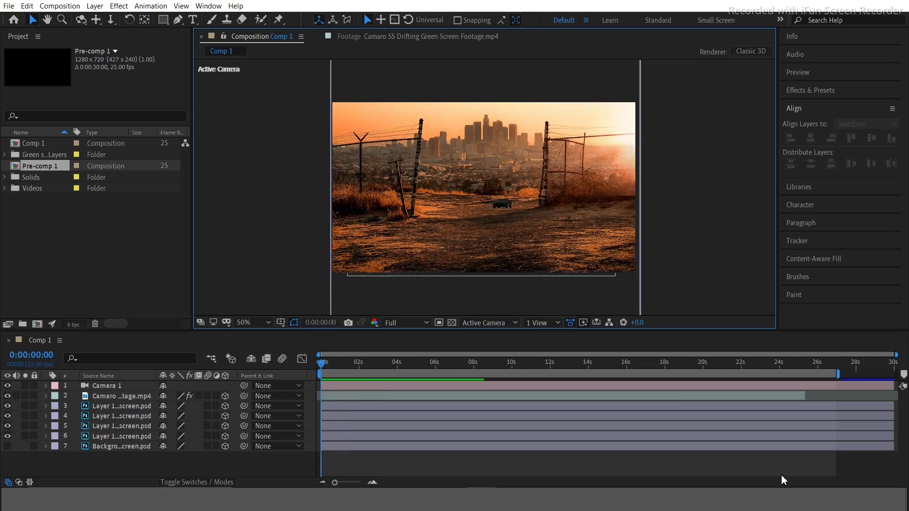
key("space")
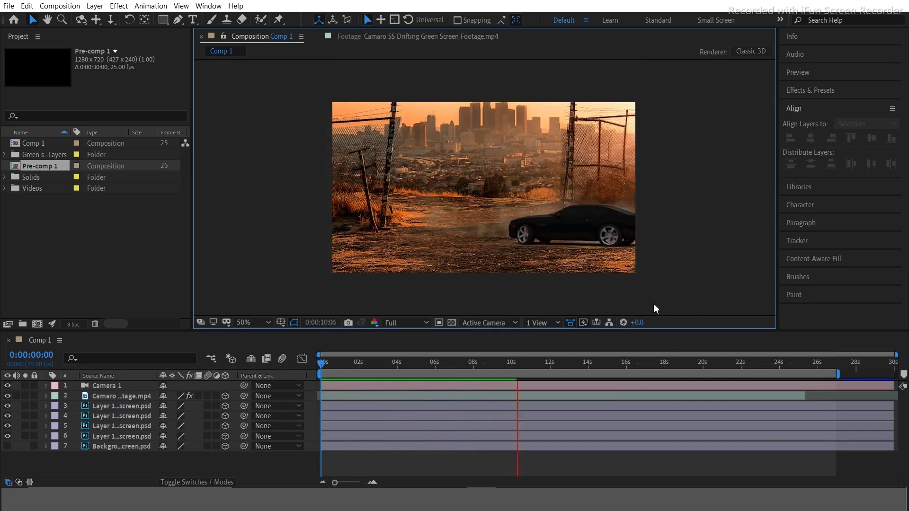
left_click_drag(718, 364, 515, 364)
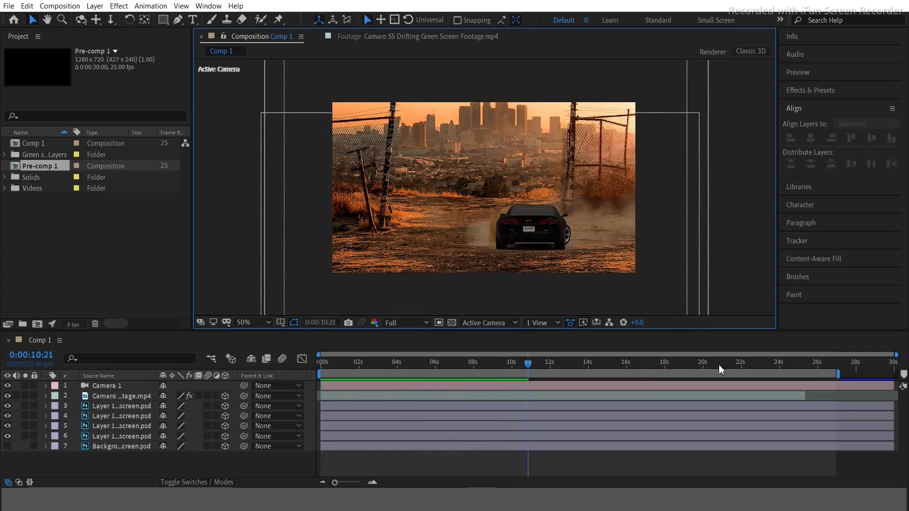
key("space")
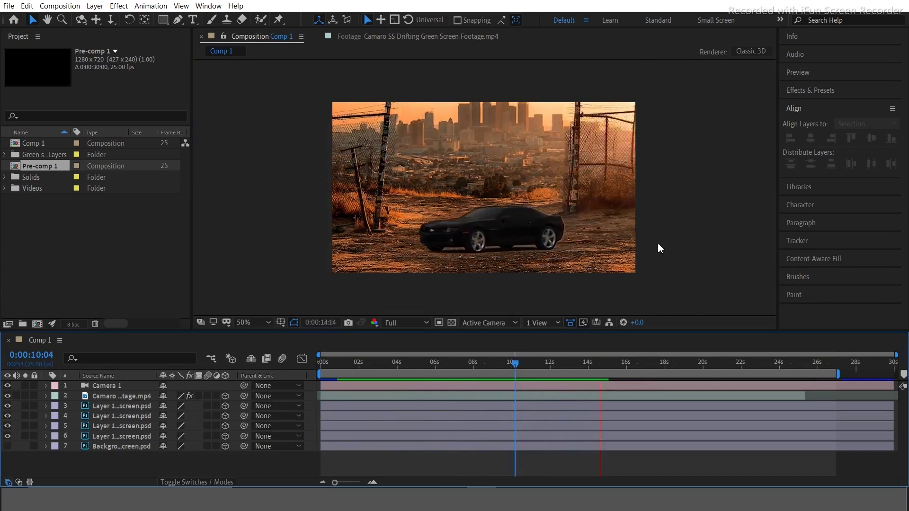
key("space")
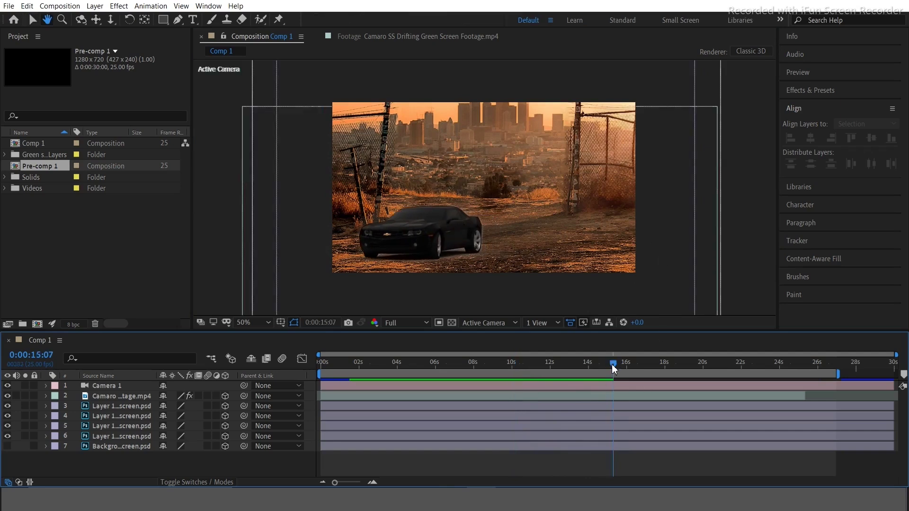
left_click_drag(527, 363, 309, 358)
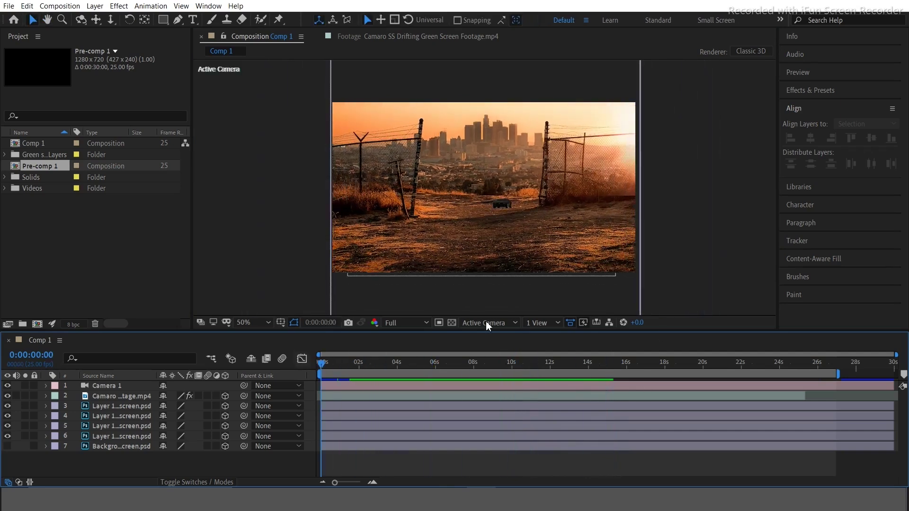
key("space")
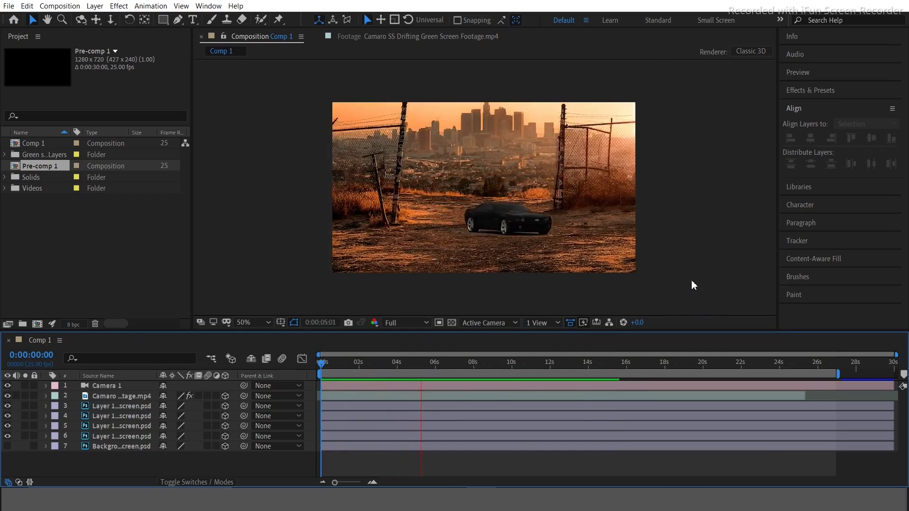
key("space")
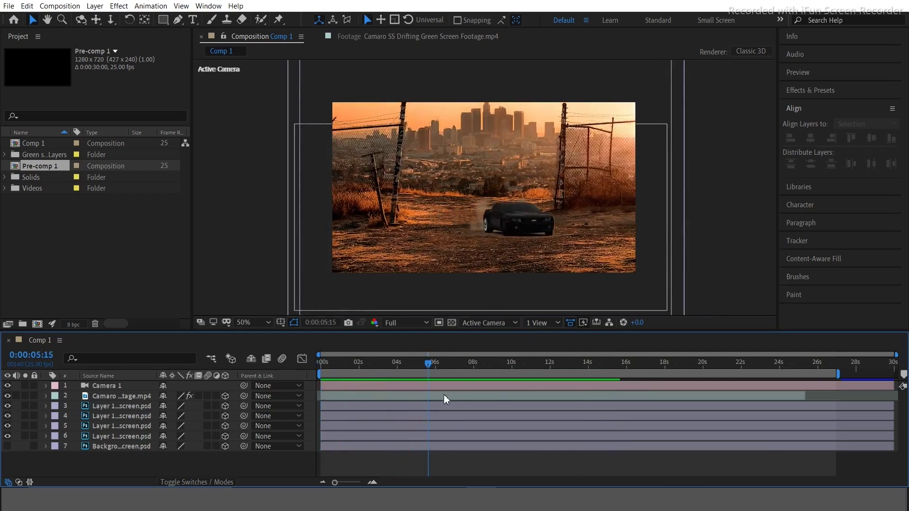
left_click_drag(430, 365, 312, 362)
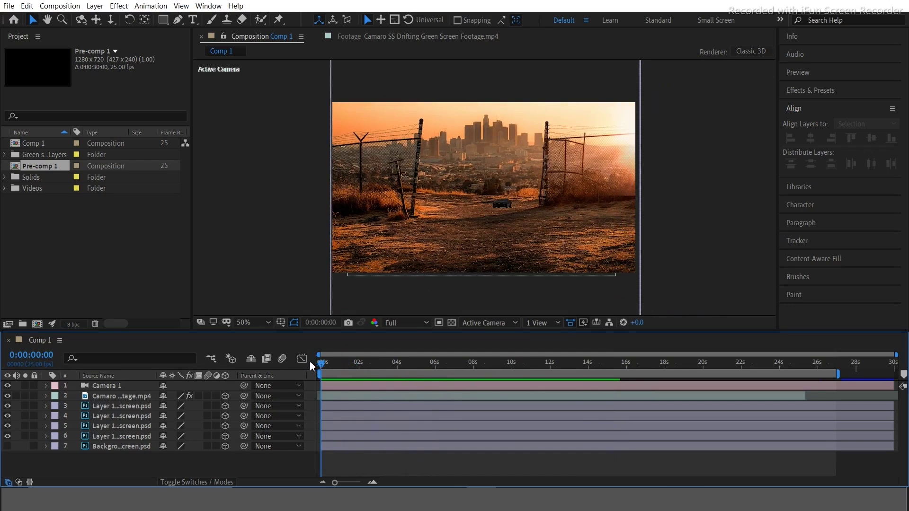
Maximize the Composition panel at 100% zoom and play the final composite
key("grave")
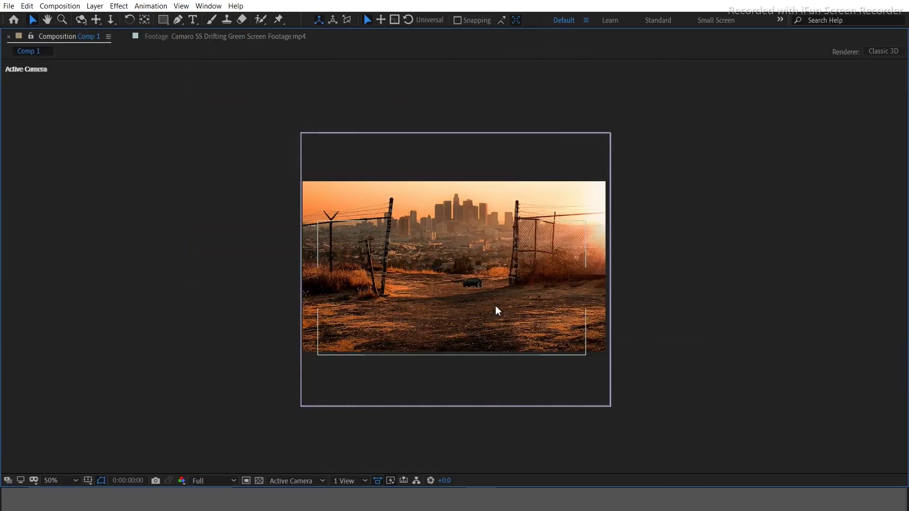
key("period")
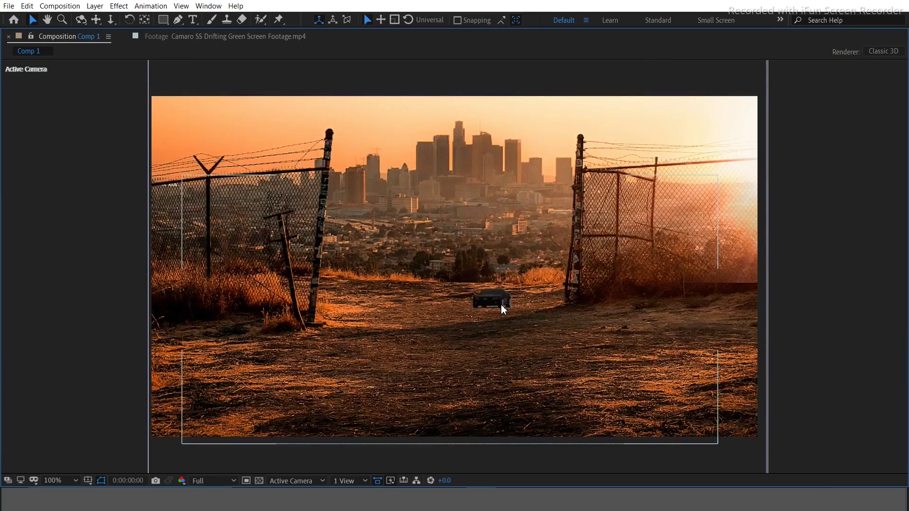
key("space")
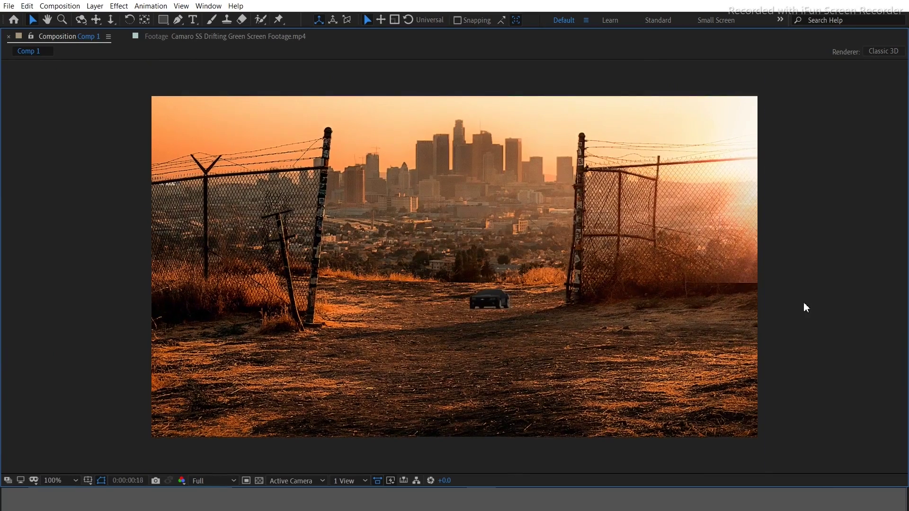
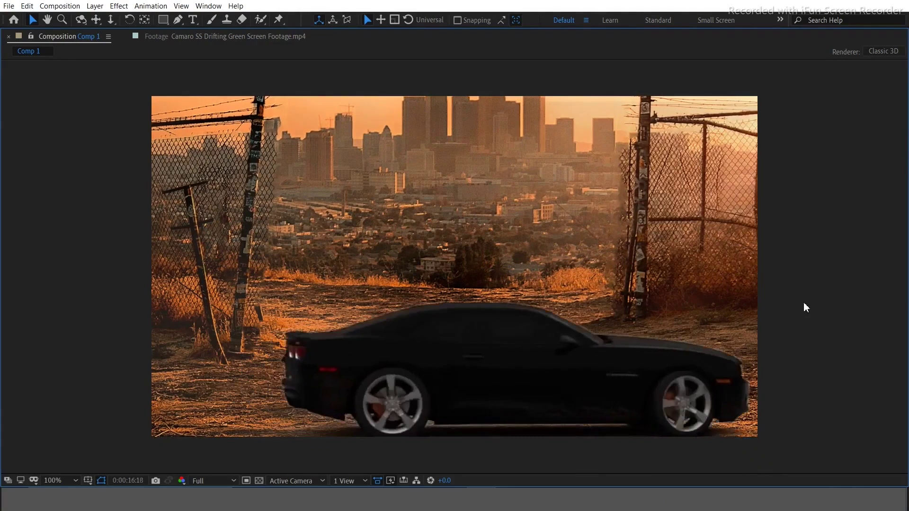
Stop the Comp 1 preview at 0:00:16:20 and restore the maximized Composition panel to the full workspace
key("space")
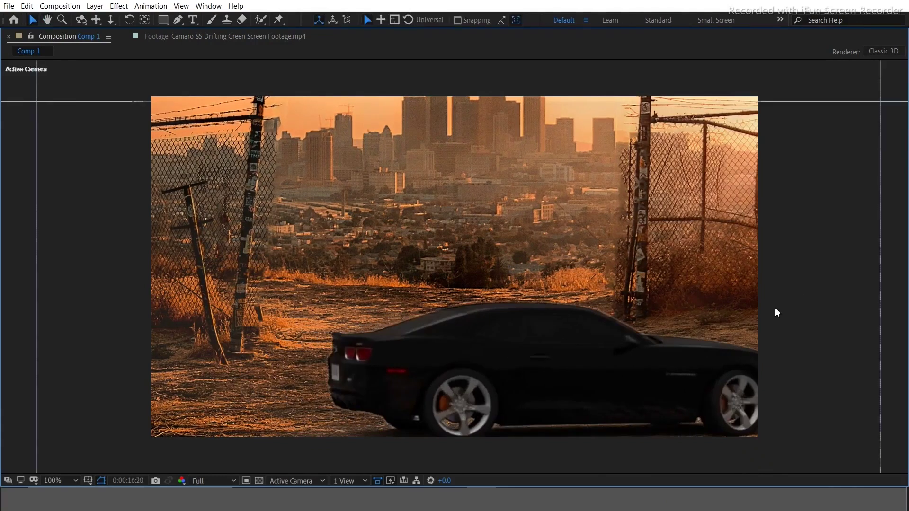
key("grave")
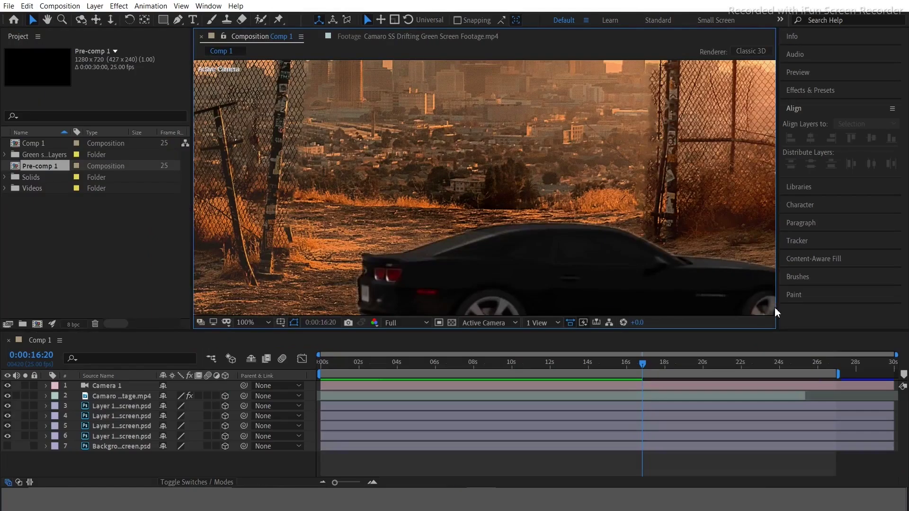
Play Comp 1, drop preview resolution from Full to Third, and fit the frame in the viewer
key("space")
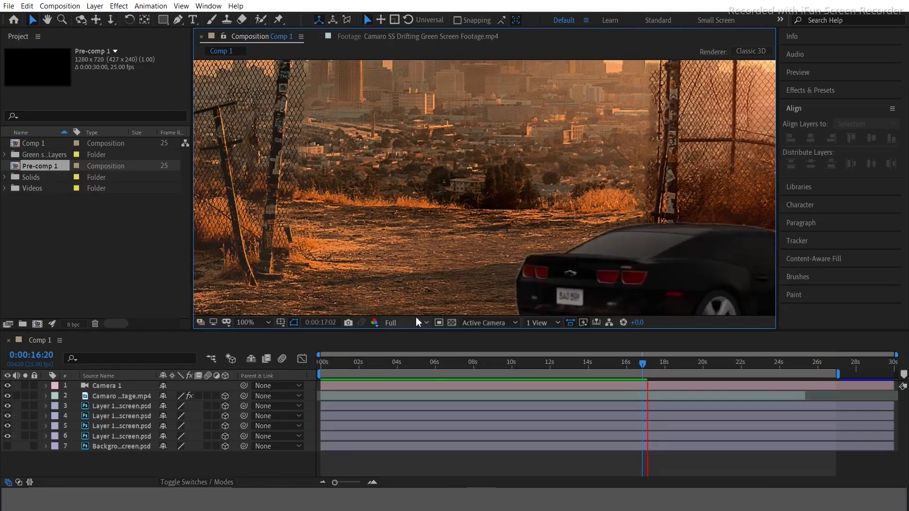
left_click(417, 323)
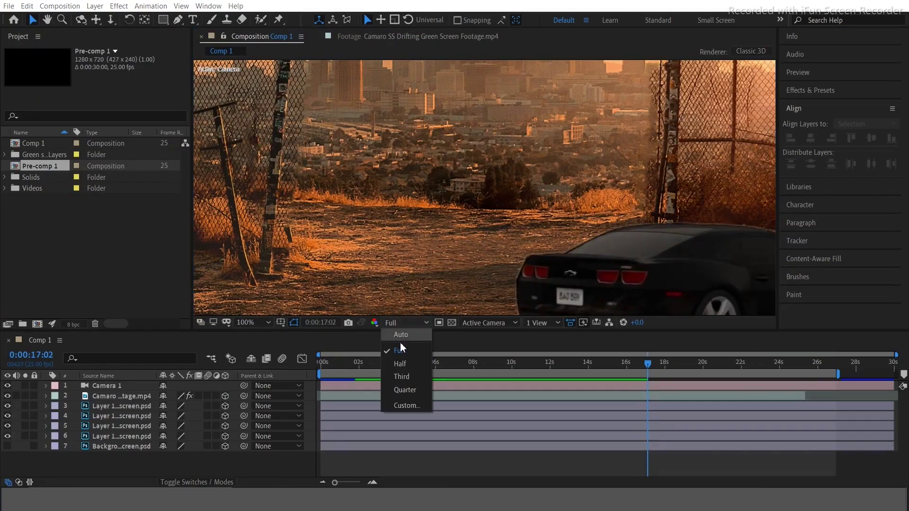
left_click(401, 377)
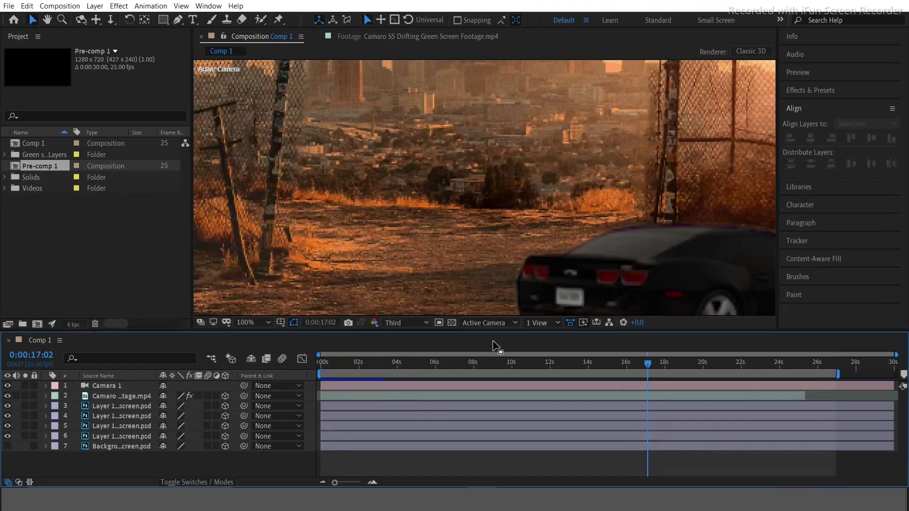
key("shift+slash")
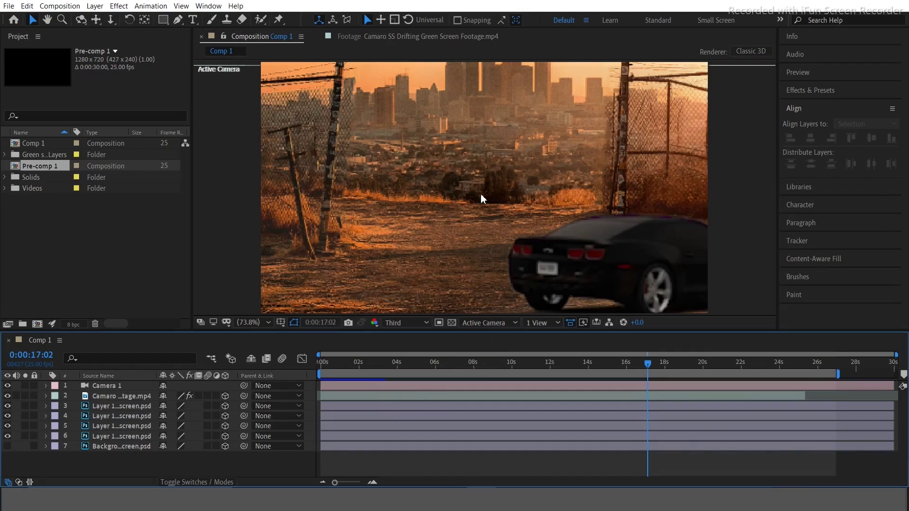